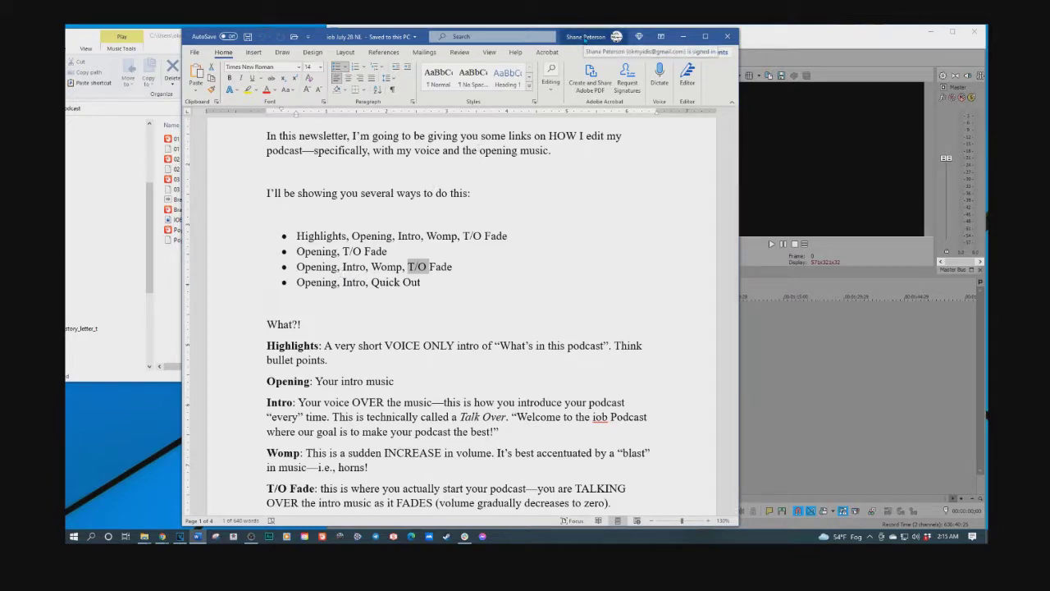
# - Add the 01 Highlights, 02 Standard Intro, 03 Actual Episode and Brass Music Intro audio files from the Podcast folder to the empty VEGAS timeline
pyautogui.click(682, 36)
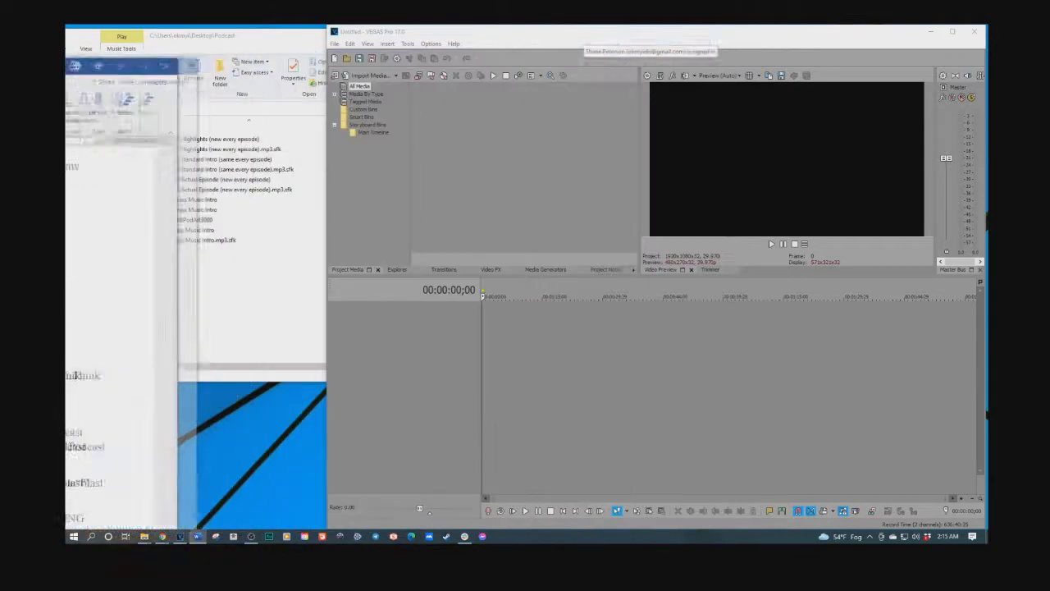
pyautogui.click(211, 139)
pyautogui.keyDown('ctrl'); pyautogui.click(208, 160); pyautogui.keyUp('ctrl')
pyautogui.keyDown('ctrl'); pyautogui.click(198, 179); pyautogui.keyUp('ctrl')
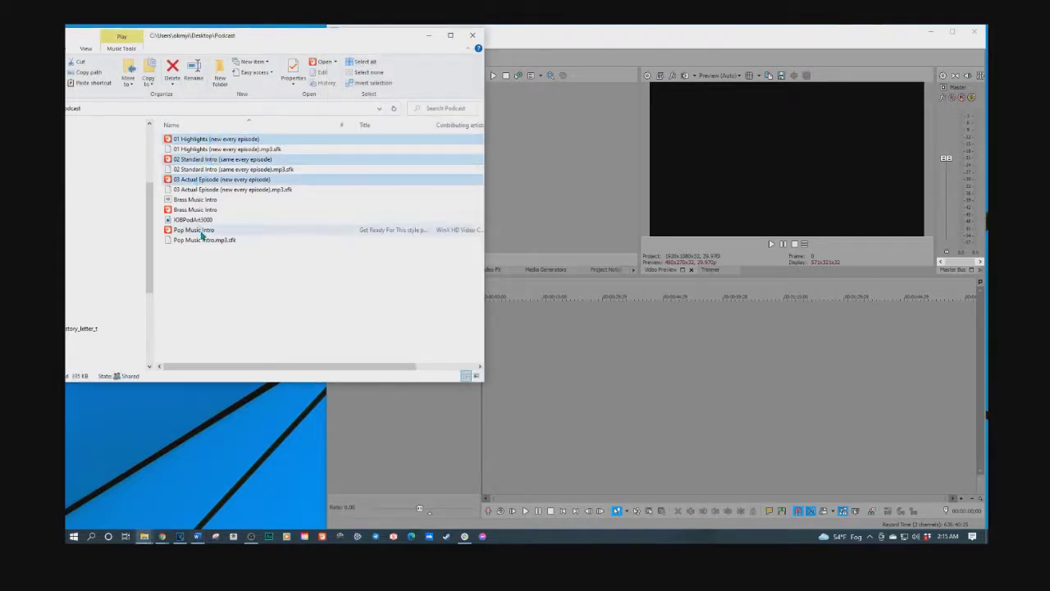
pyautogui.keyDown('ctrl'); pyautogui.click(190, 210); pyautogui.keyUp('ctrl')
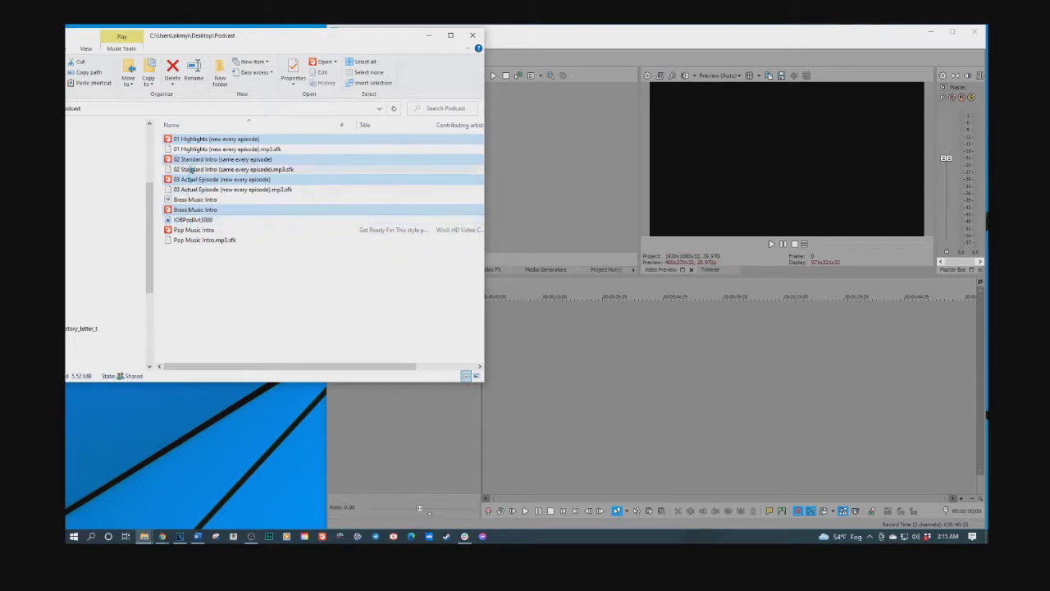
pyautogui.moveTo(182, 142); pyautogui.dragTo(501, 330)
pyautogui.click(950, 32)
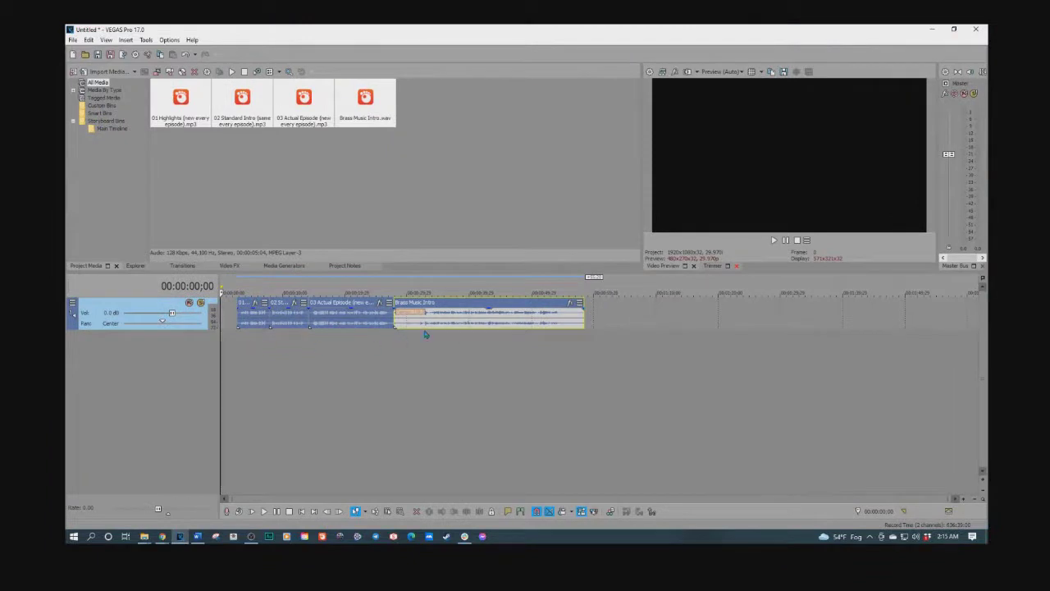
# - Move the Brass Music Intro clip onto its own track below the voice clips, and consult the episode outline in Word
pyautogui.moveTo(416, 325); pyautogui.dragTo(312, 358)
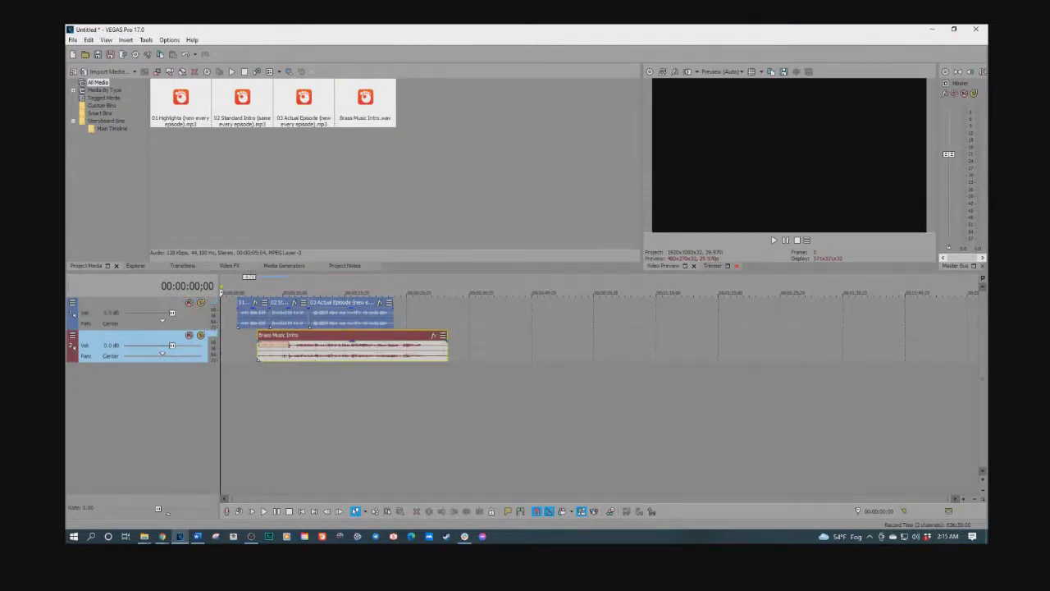
pyautogui.hotkey('alt', 'Tab')
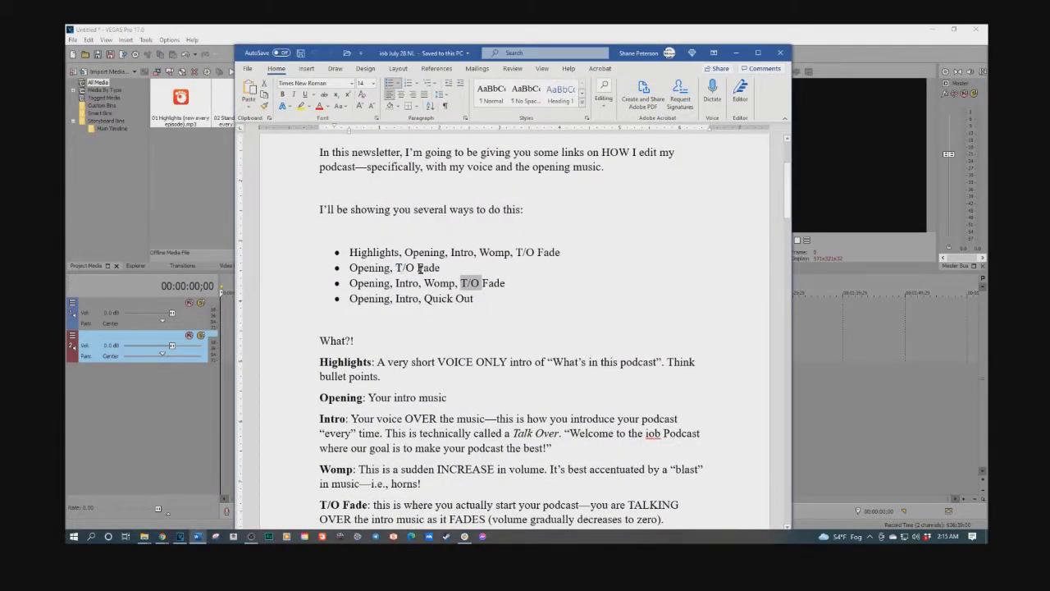
pyautogui.hotkey('alt', 'Tab')
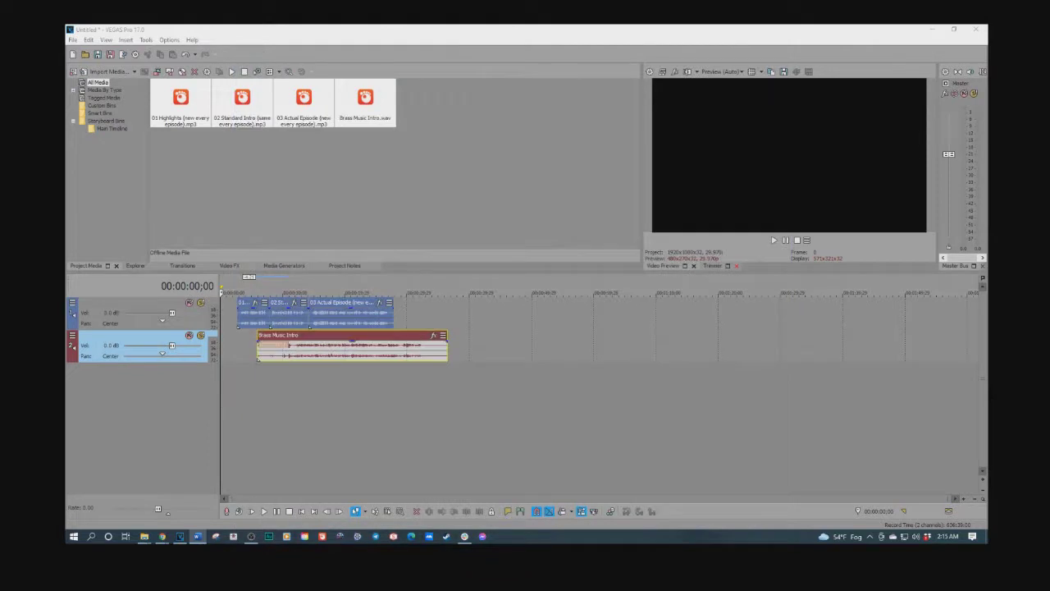
# - Move the 01 Highlights and 02 Standard Intro clips together out of the way to about one minute on the voice track
pyautogui.click(244, 319)
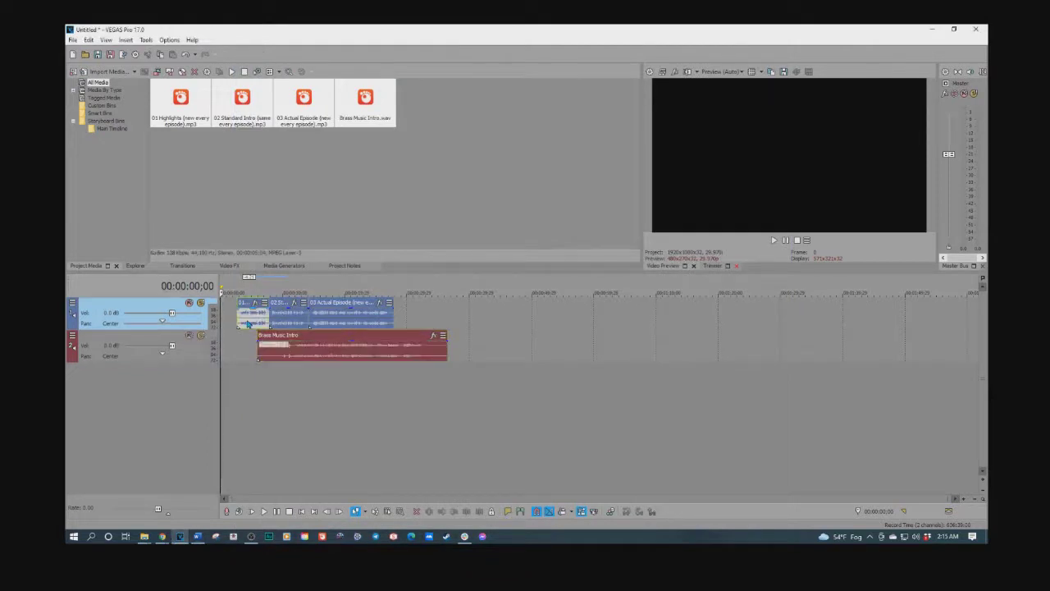
pyautogui.scroll(5, 246, 322)
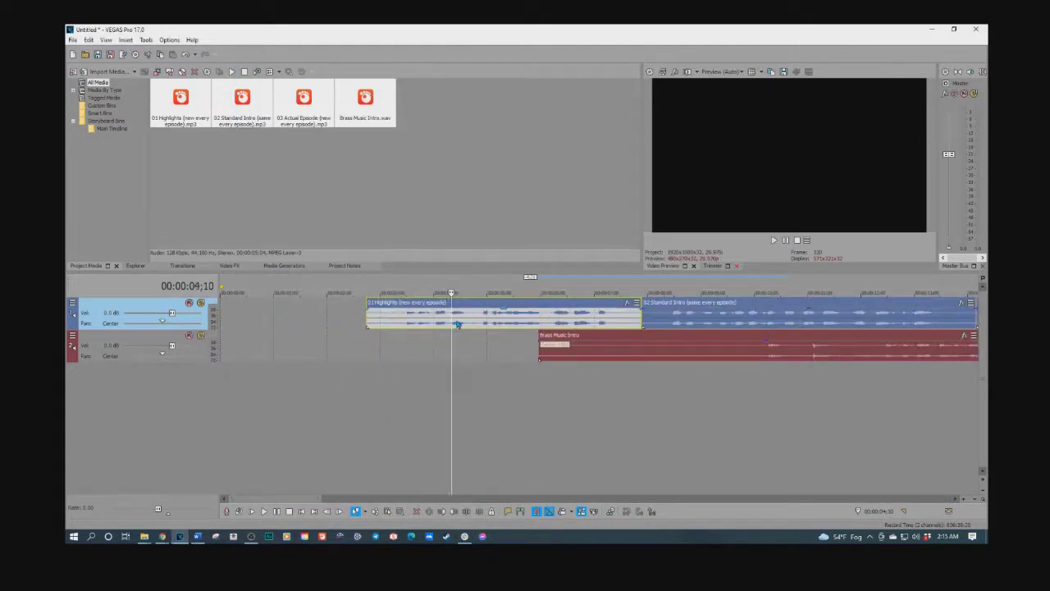
pyautogui.keyDown('shift'); pyautogui.click(689, 316); pyautogui.keyUp('shift')
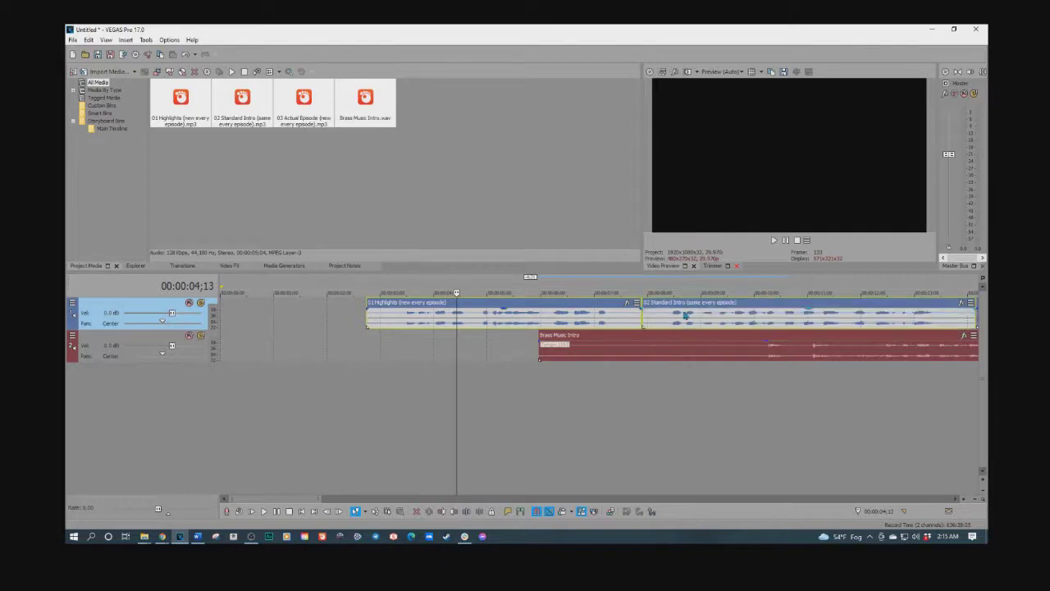
pyautogui.scroll(-5, 681, 317)
pyautogui.moveTo(309, 321); pyautogui.dragTo(690, 321)
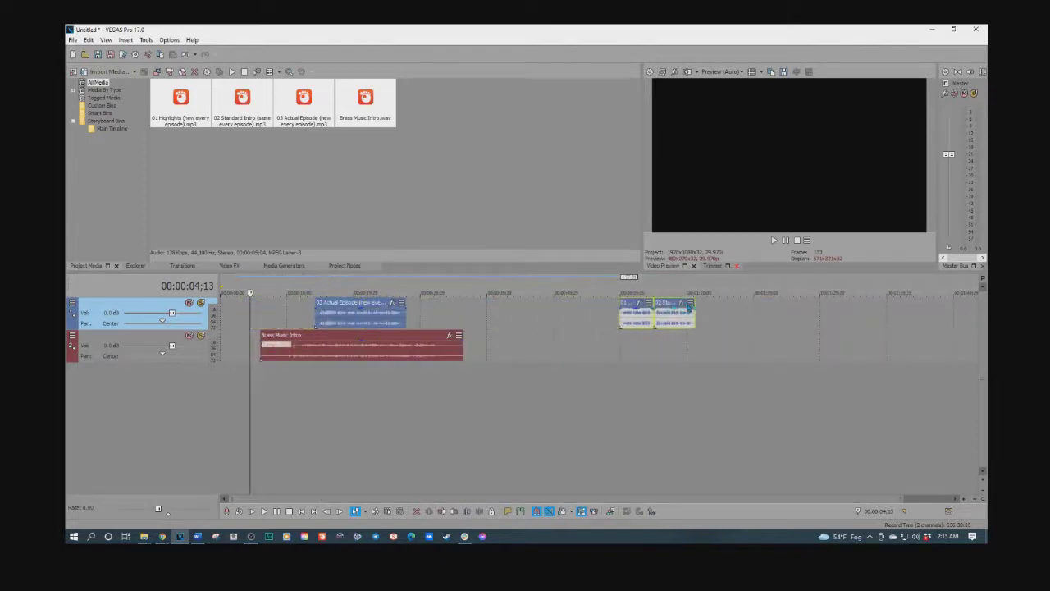
# - Move the Brass Music Intro clip to the timeline start and shift the 03 Actual Episode clip to overlap the music's end
pyautogui.moveTo(351, 345); pyautogui.dragTo(259, 352)
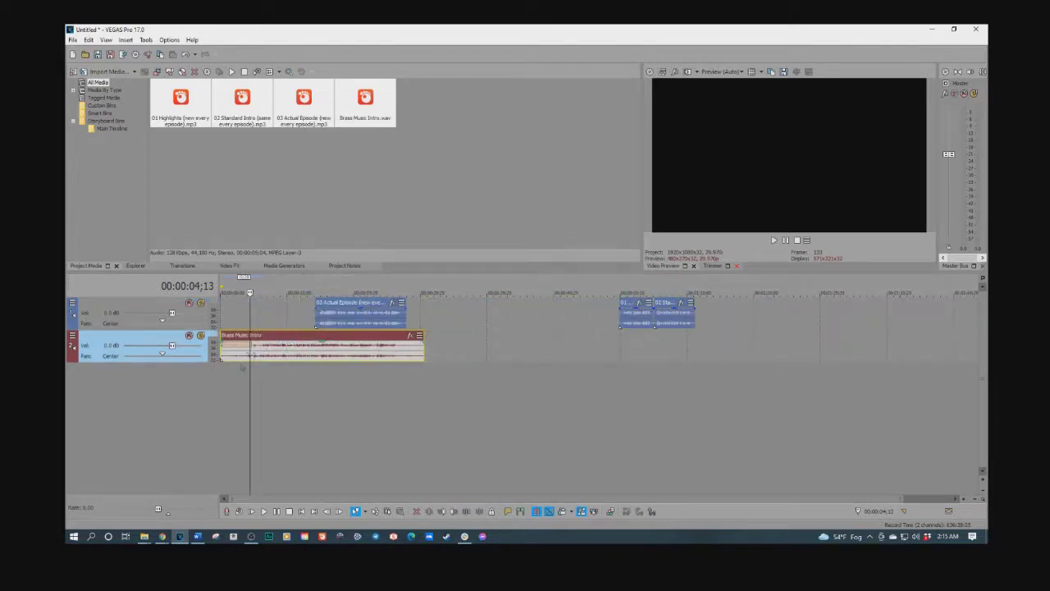
pyautogui.moveTo(345, 326); pyautogui.dragTo(443, 326)
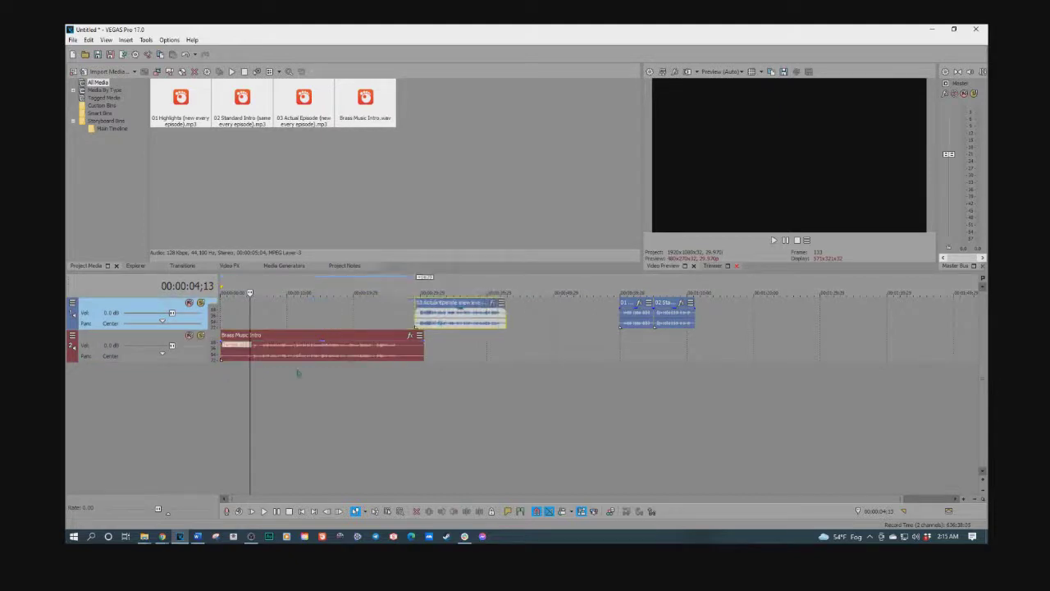
# - Play the music from the start while raising the music track's volume to 6.0 dB
pyautogui.click(222, 374)
pyautogui.press('space')
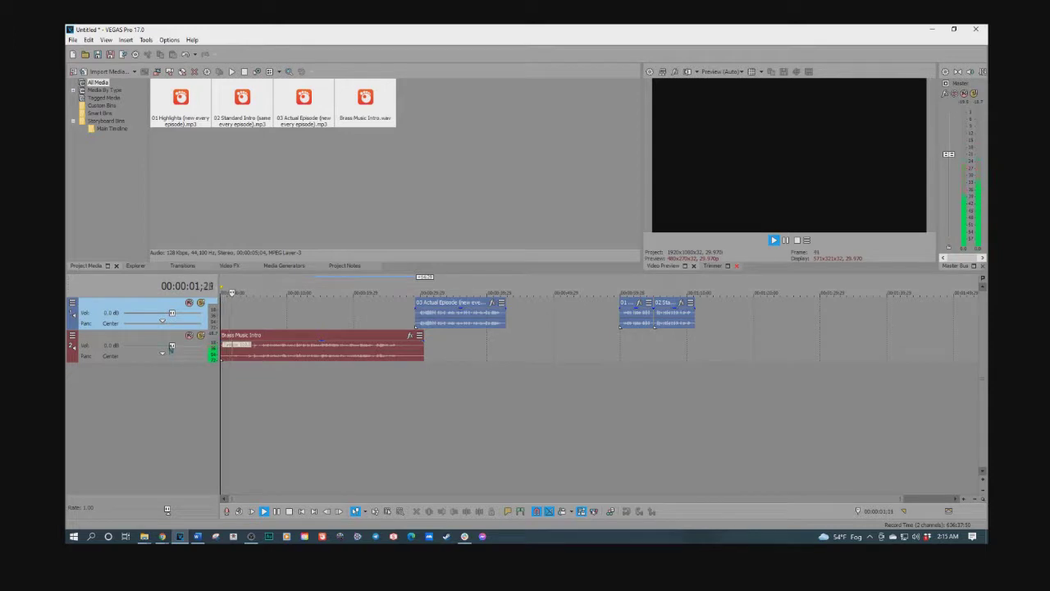
pyautogui.scroll(3, 180, 348)
pyautogui.scroll(2, 179, 348)
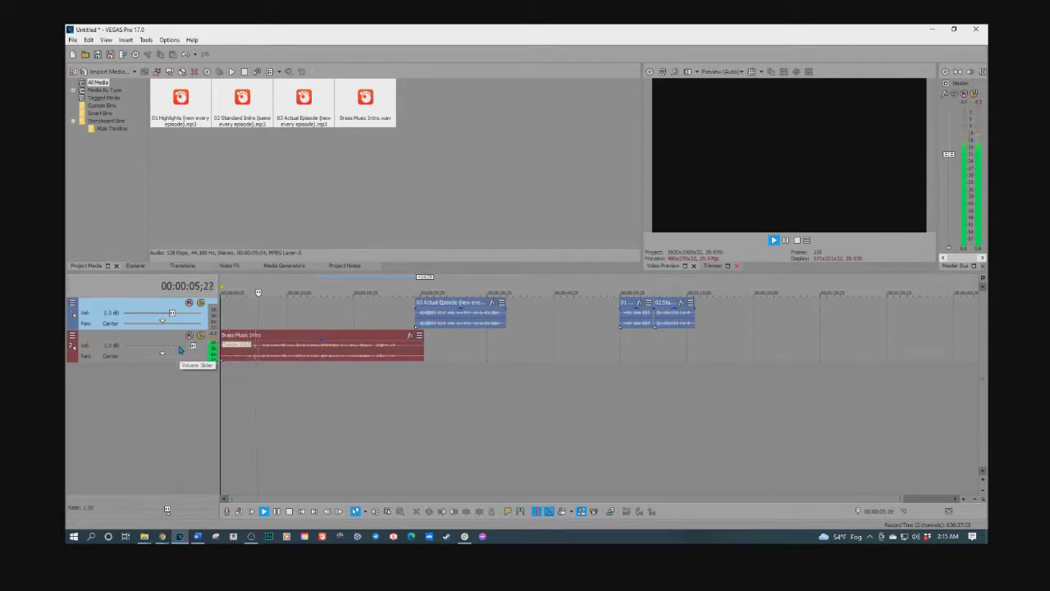
pyautogui.press('space')
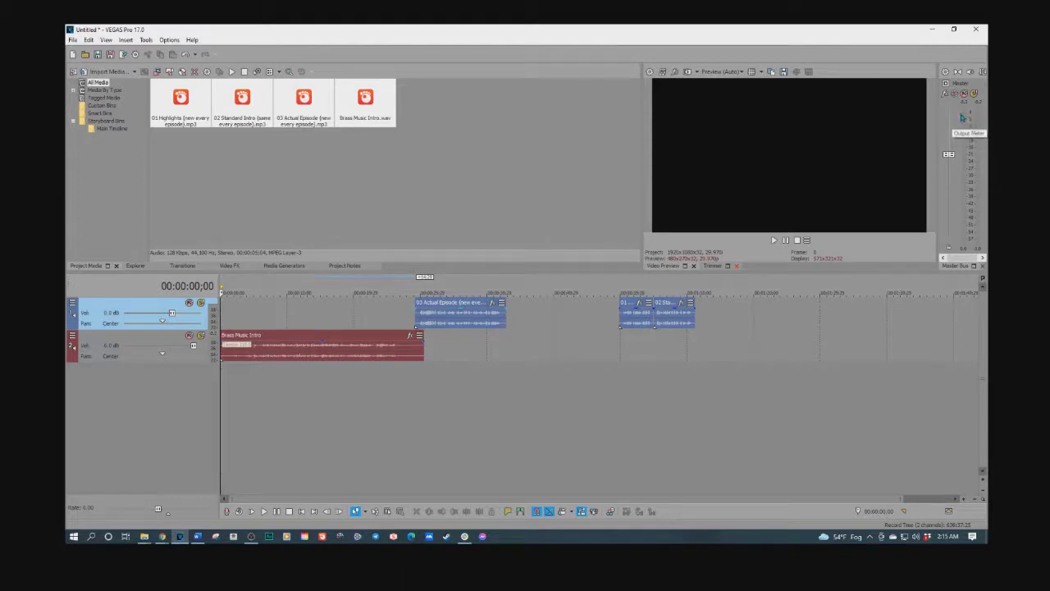
# - Play the music from about 4 seconds and examine the output level at the raised volume
pyautogui.click(251, 368)
pyautogui.press('space')
pyautogui.scroll(7, 302, 355)
pyautogui.scroll(-5, 313, 358)
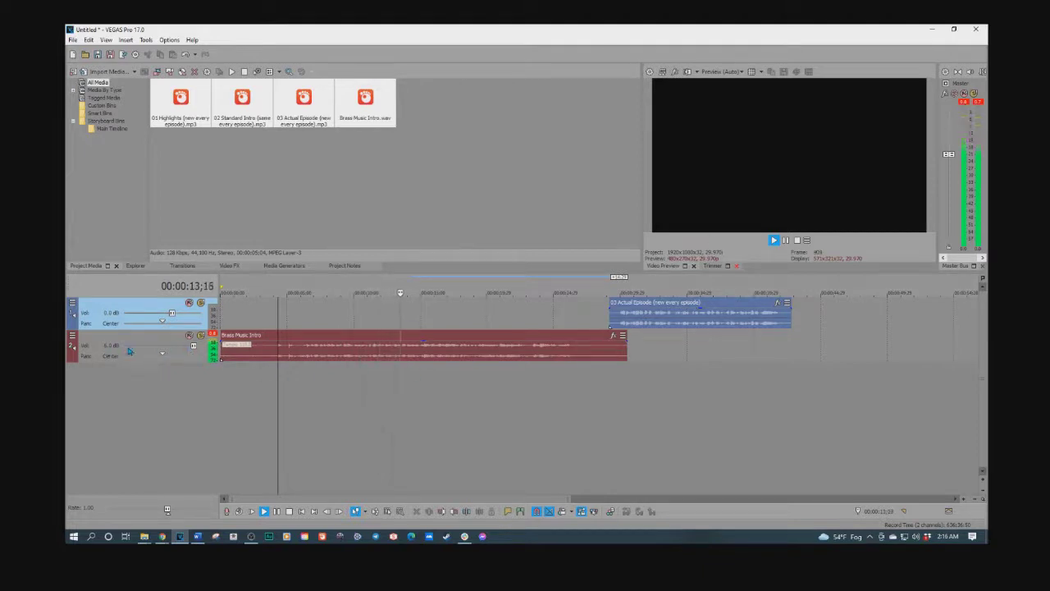
# - Reset the music track's volume to 0.0 dB and replay the music to compare the output level
pyautogui.doubleClick(193, 347)
pyautogui.press('space')
pyautogui.press('space')
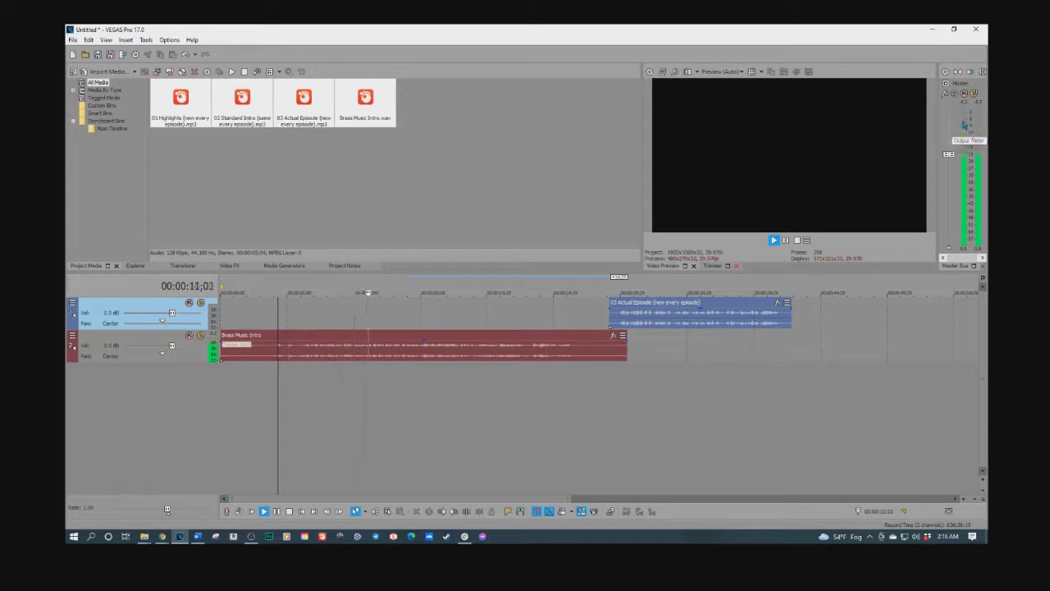
pyautogui.press('space')
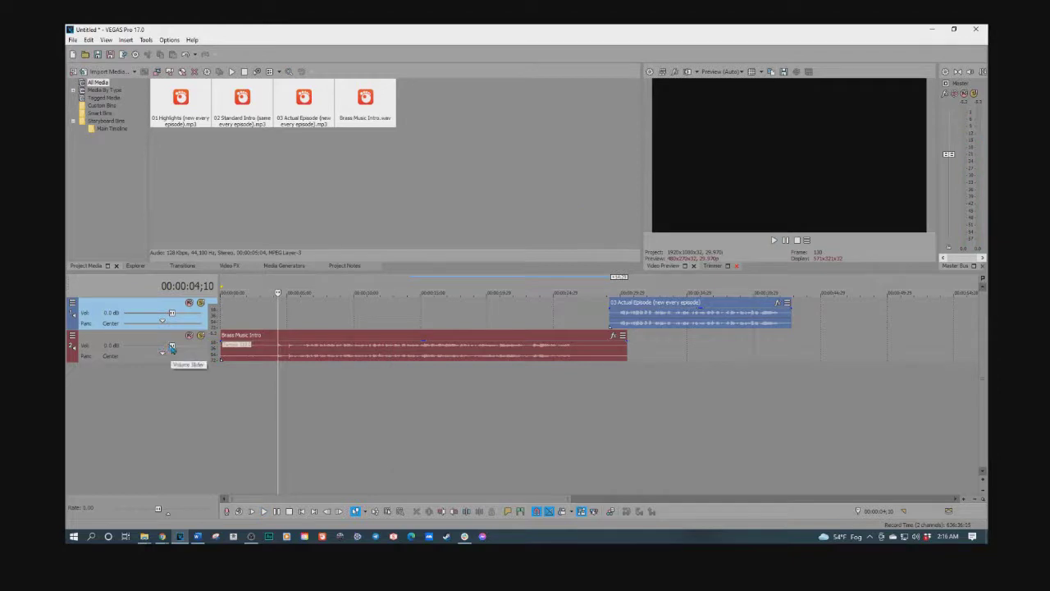
# - Set the music track's volume to about 5 dB while checking the output level during playback
pyautogui.scroll(4, 172, 349)
pyautogui.scroll(1, 170, 350)
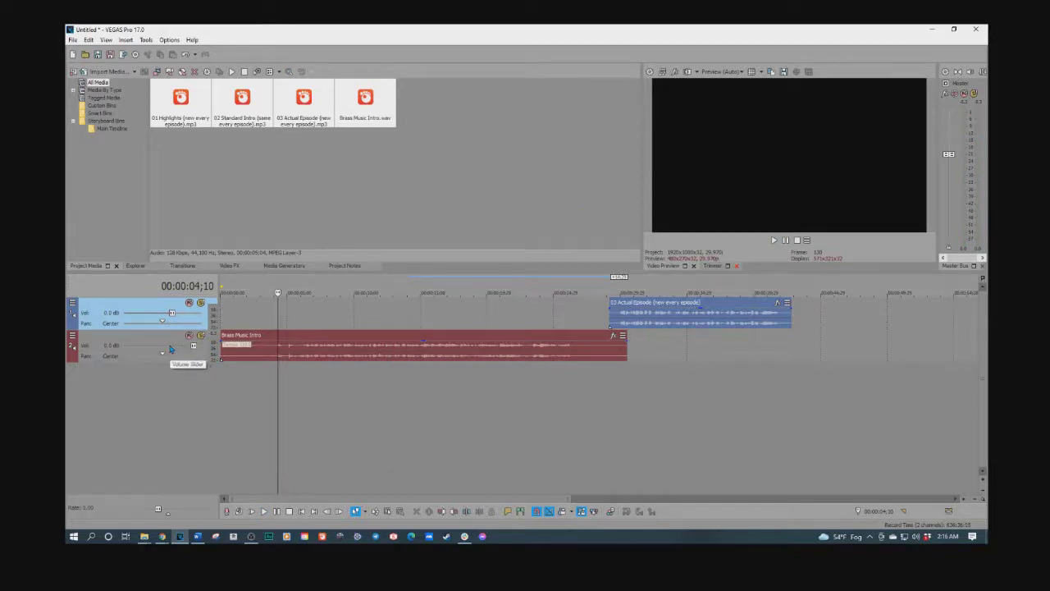
pyautogui.click(222, 368)
pyautogui.press('space')
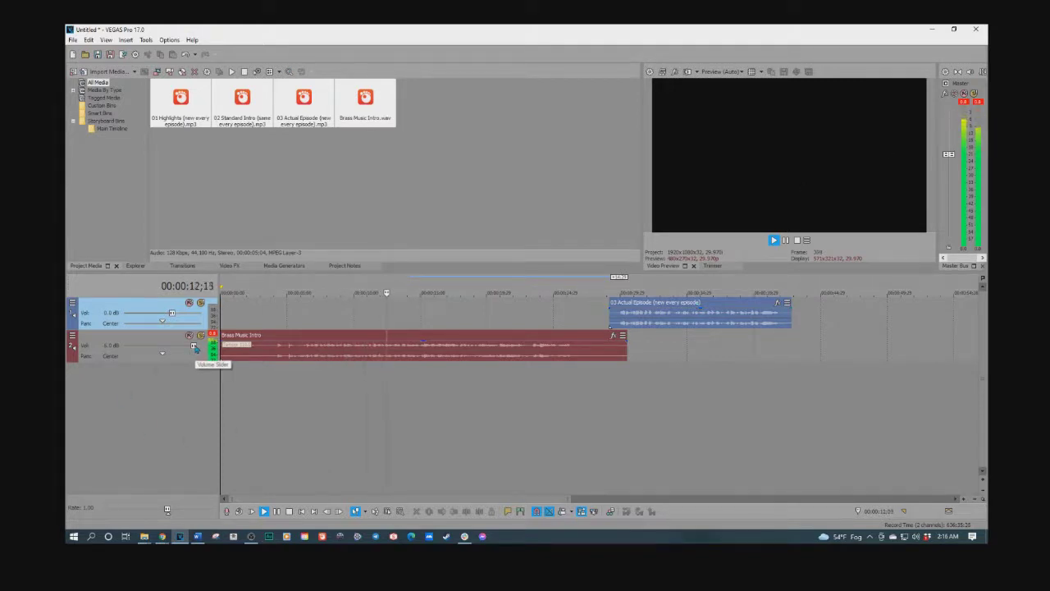
pyautogui.click(275, 348)
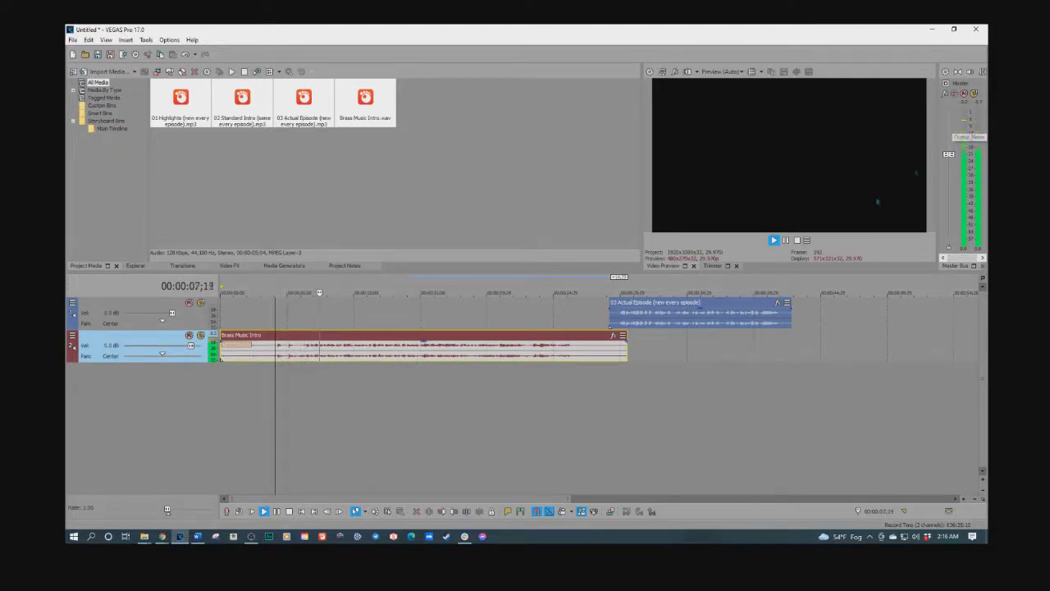
# - Play the music from about 15, 4 and 6.5 seconds to listen for a suitable place for the voice
pyautogui.click(424, 374)
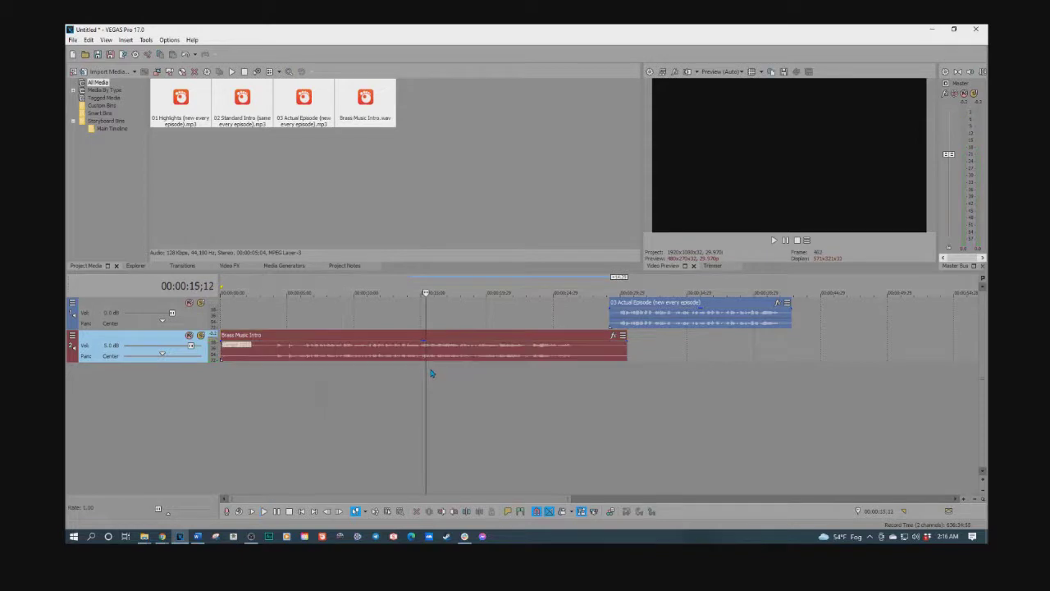
pyautogui.press('space')
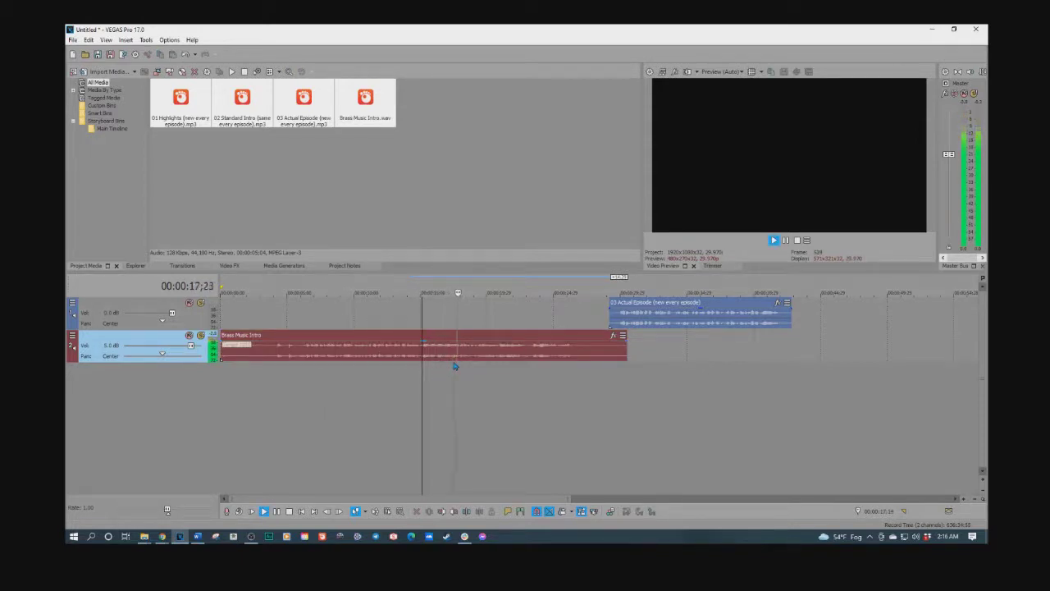
pyautogui.press('space')
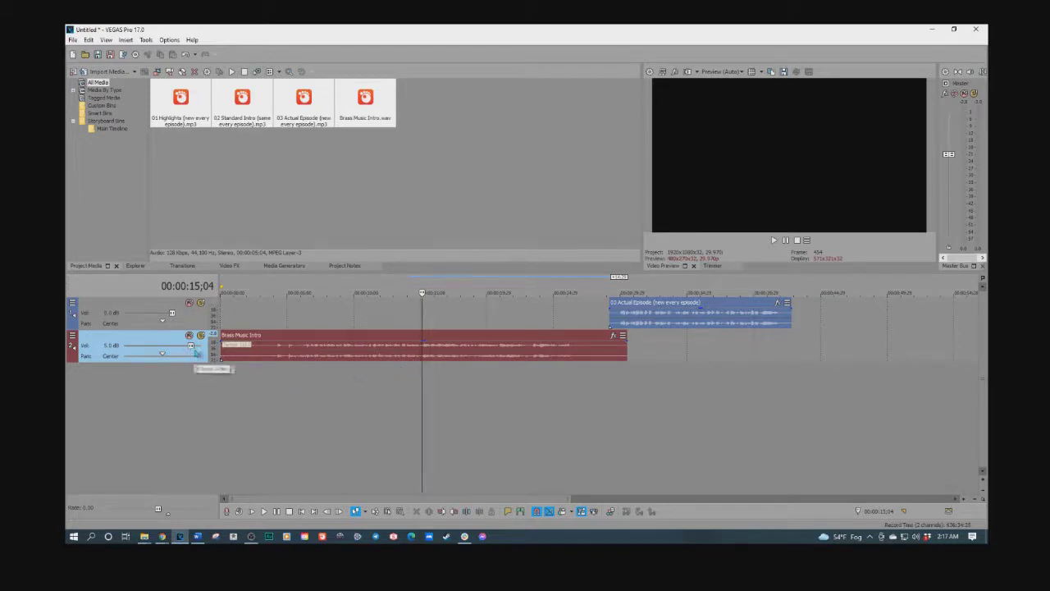
pyautogui.click(270, 371)
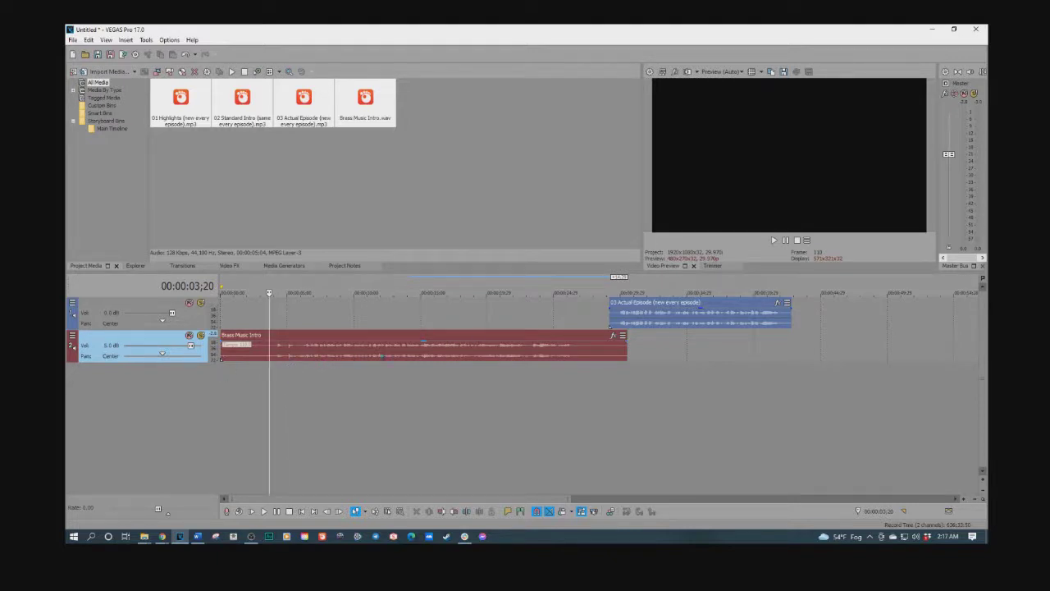
pyautogui.press('space')
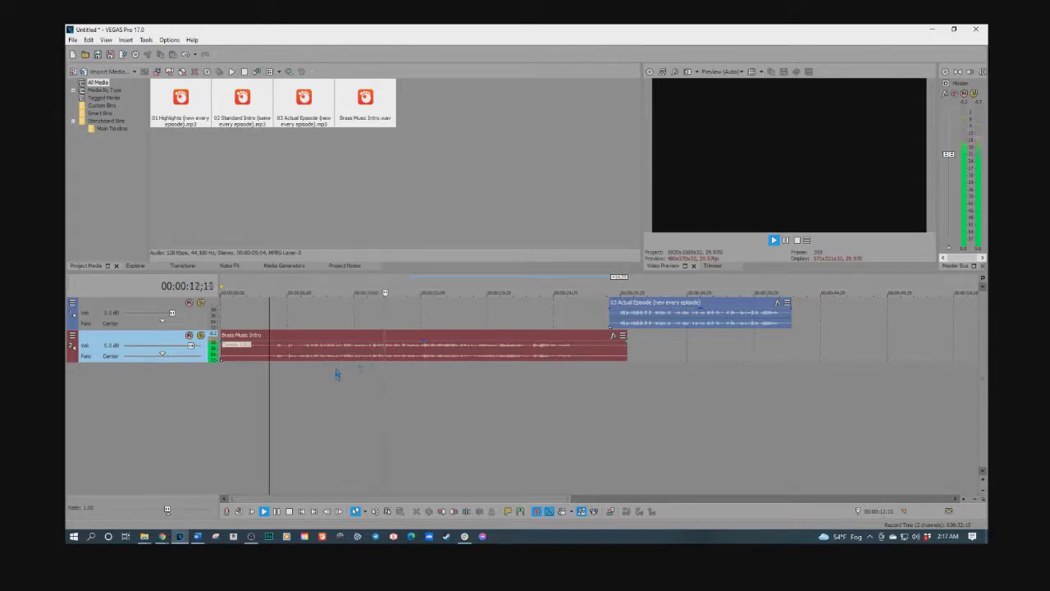
pyautogui.click(308, 363)
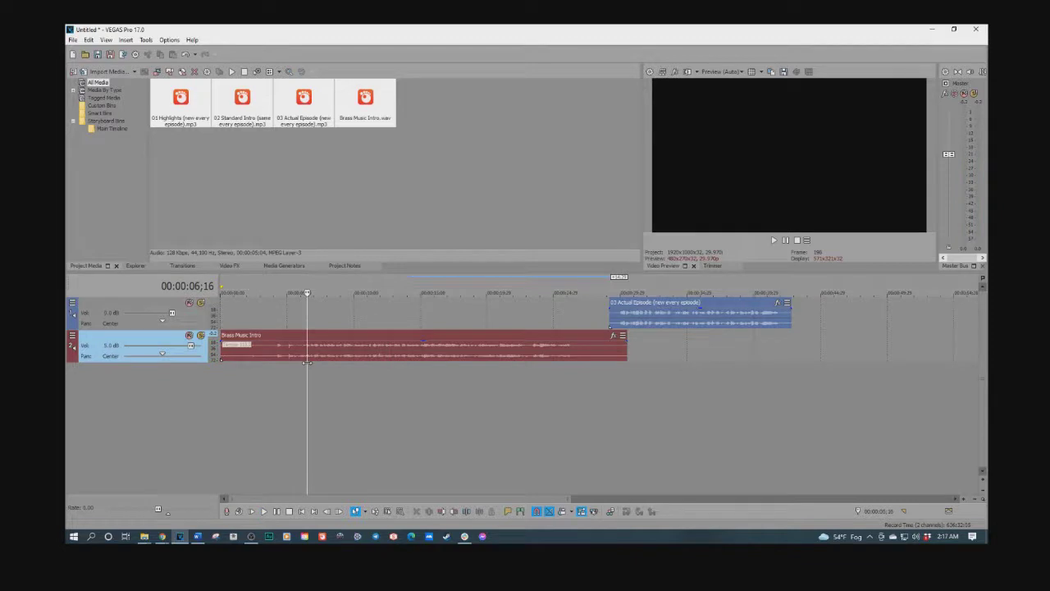
pyautogui.press('space')
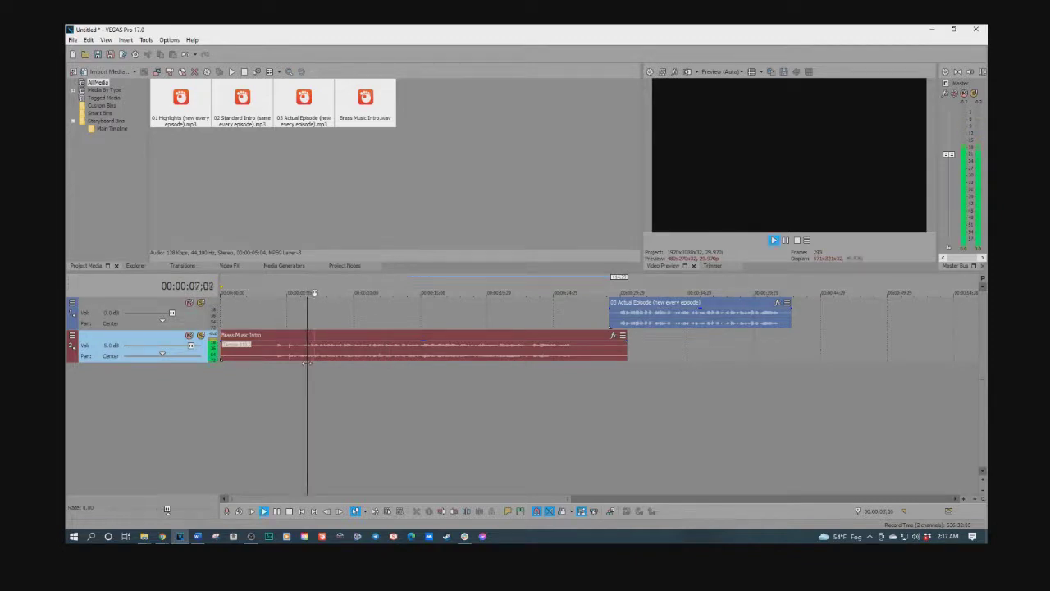
# - Move the 03 Actual Episode clip to start at about 10 seconds over the music and play the overlap
pyautogui.click(356, 365)
pyautogui.moveTo(664, 319); pyautogui.dragTo(406, 319)
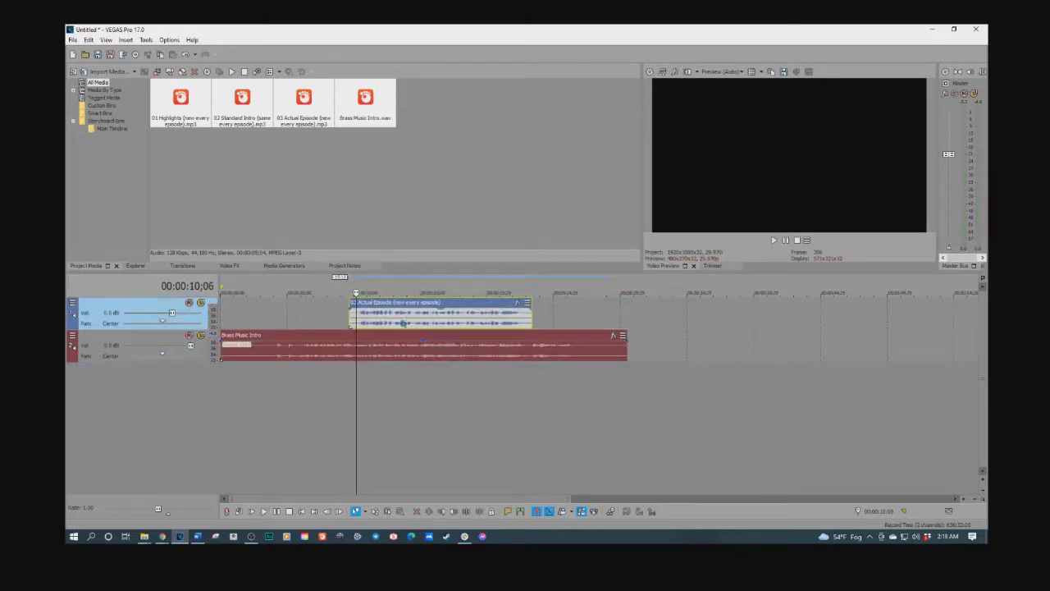
pyautogui.click(291, 380)
pyautogui.press('space')
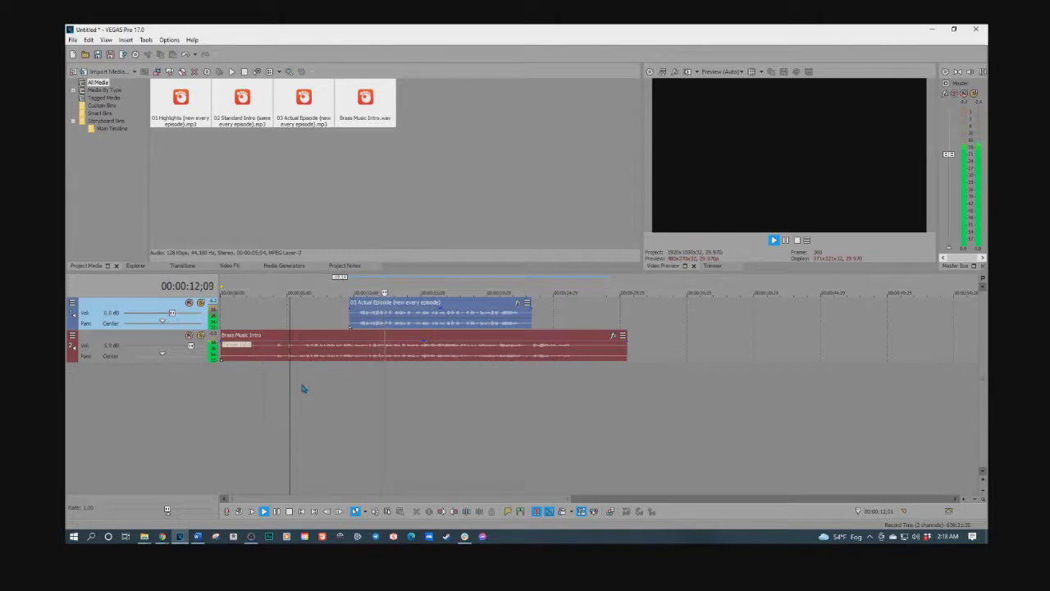
pyautogui.press('space')
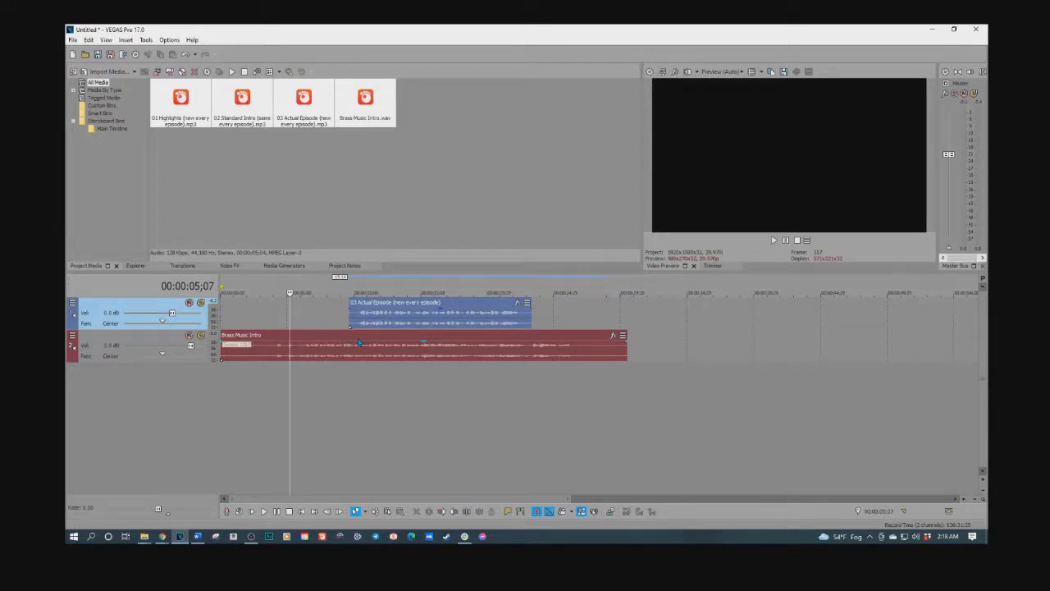
# - Add volume envelopes to the voice track and the Brass Music Intro track
pyautogui.press('v')
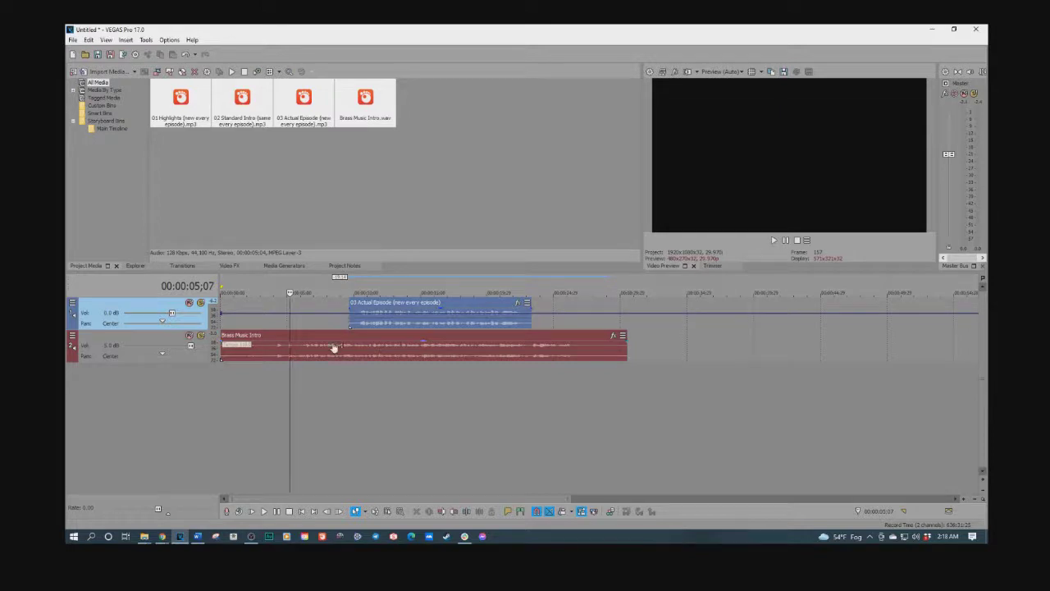
pyautogui.click(331, 350)
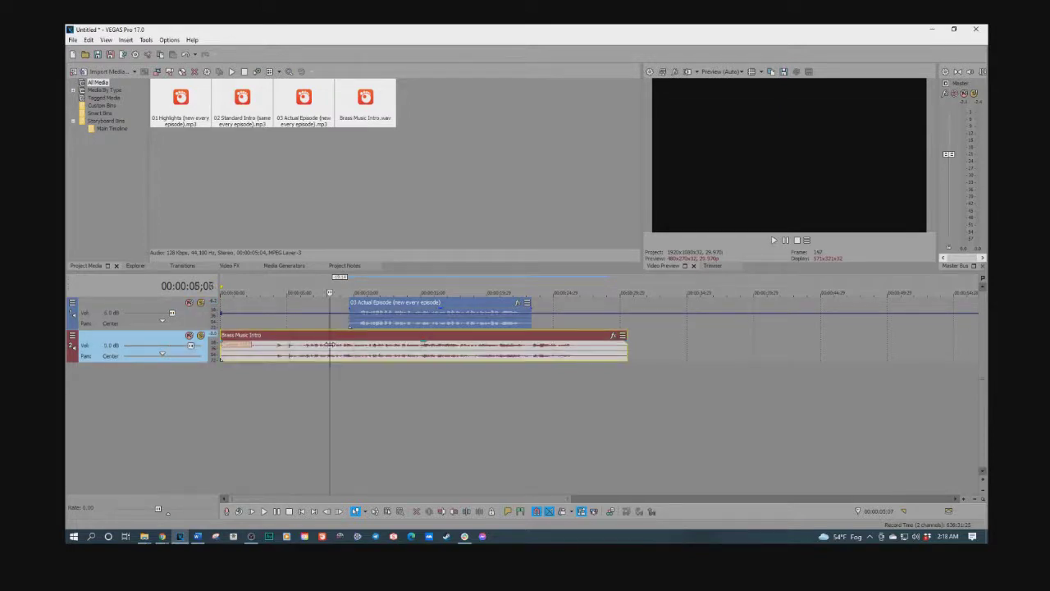
pyautogui.press('v')
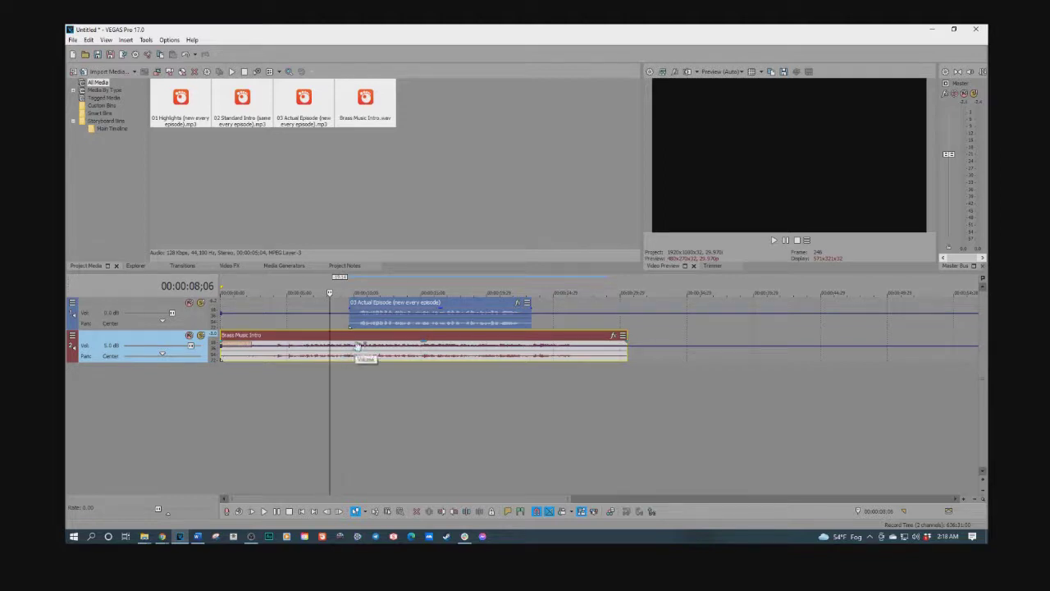
# - Add volume points to the Brass Music Intro at about 00:00:10;11 and 10;16, lower the second one, and play the dip under the voice
pyautogui.scroll(3, 360, 353)
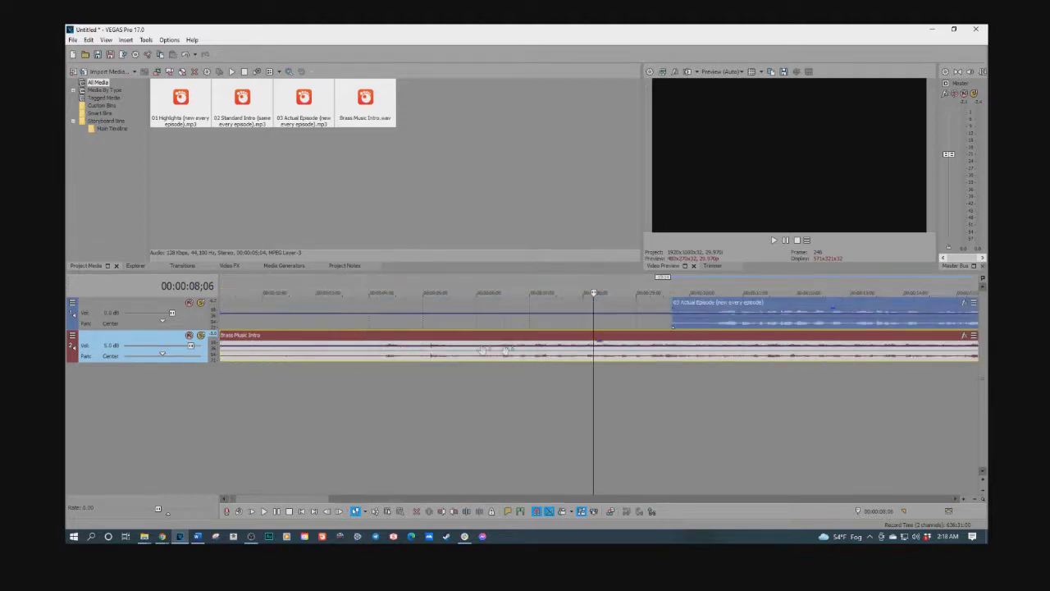
pyautogui.click(712, 349)
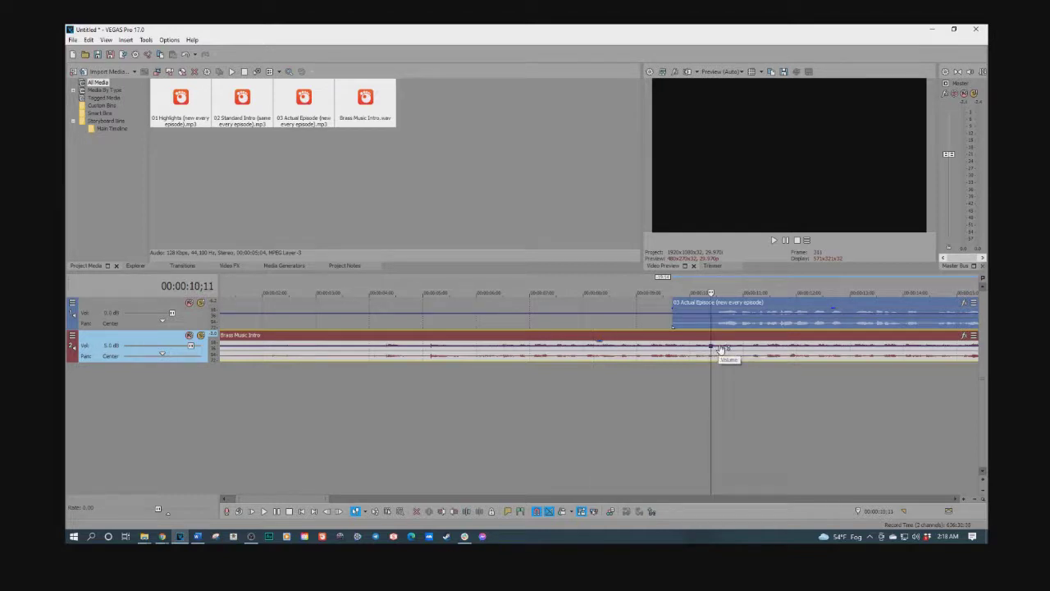
pyautogui.moveTo(721, 349); pyautogui.dragTo(721, 356)
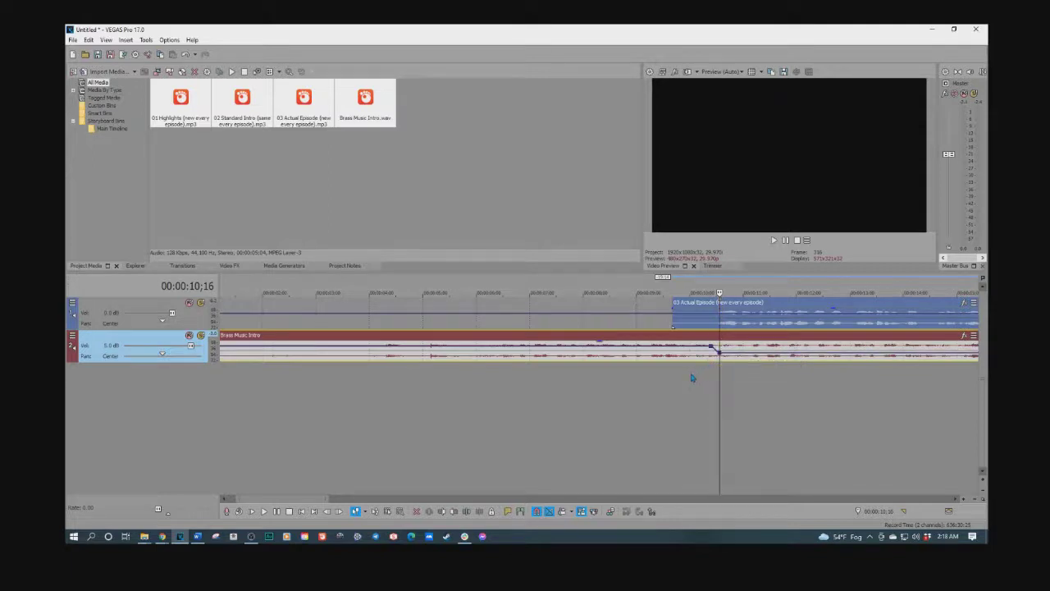
pyautogui.click(689, 377)
pyautogui.press('space')
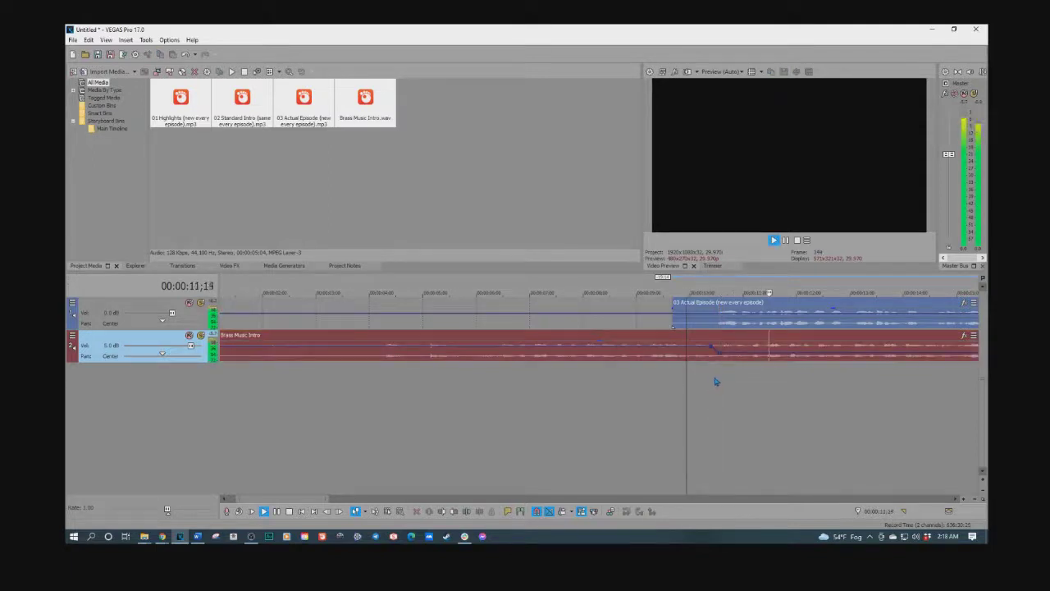
pyautogui.scroll(-2, 714, 381)
pyautogui.press('space')
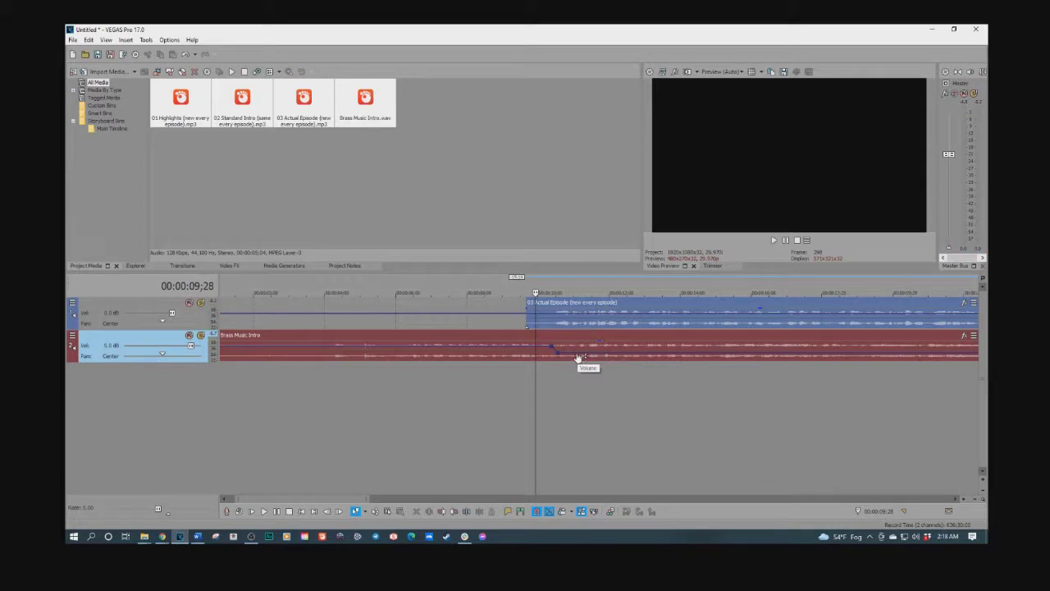
# - Add volume points to the music at about 00:00:11;02 and 11;09, lower the level further after them, and play from about 10 seconds
pyautogui.click(579, 358)
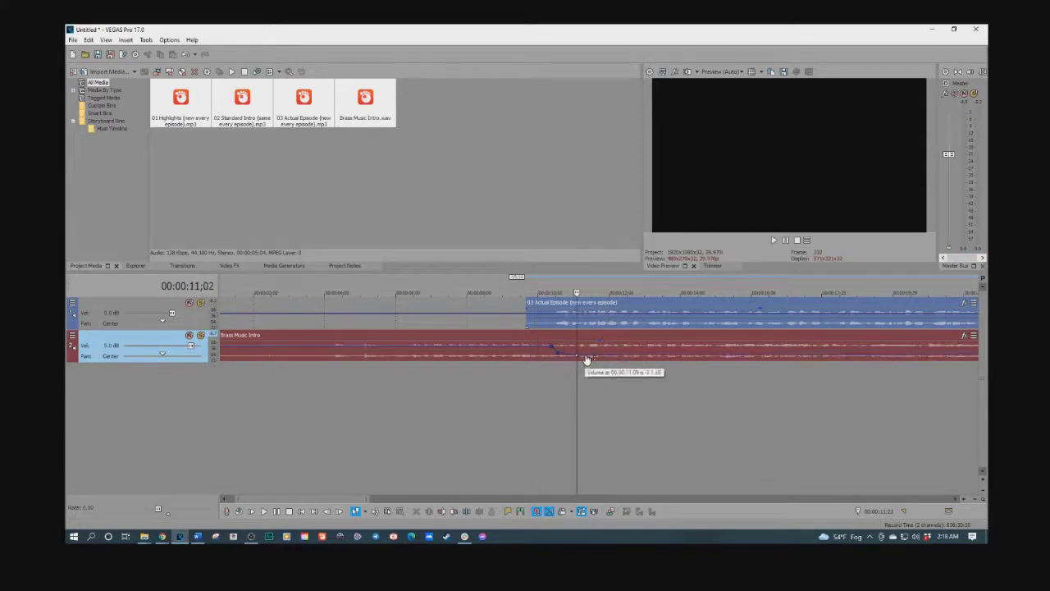
pyautogui.moveTo(587, 357); pyautogui.dragTo(585, 362)
pyautogui.click(534, 382)
pyautogui.press('space')
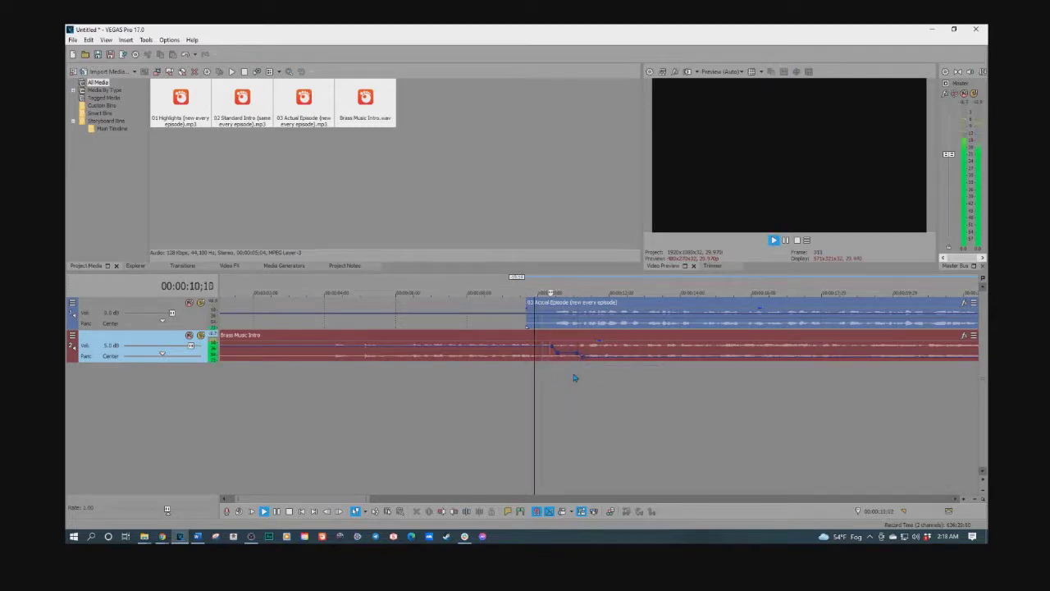
pyautogui.click(449, 378)
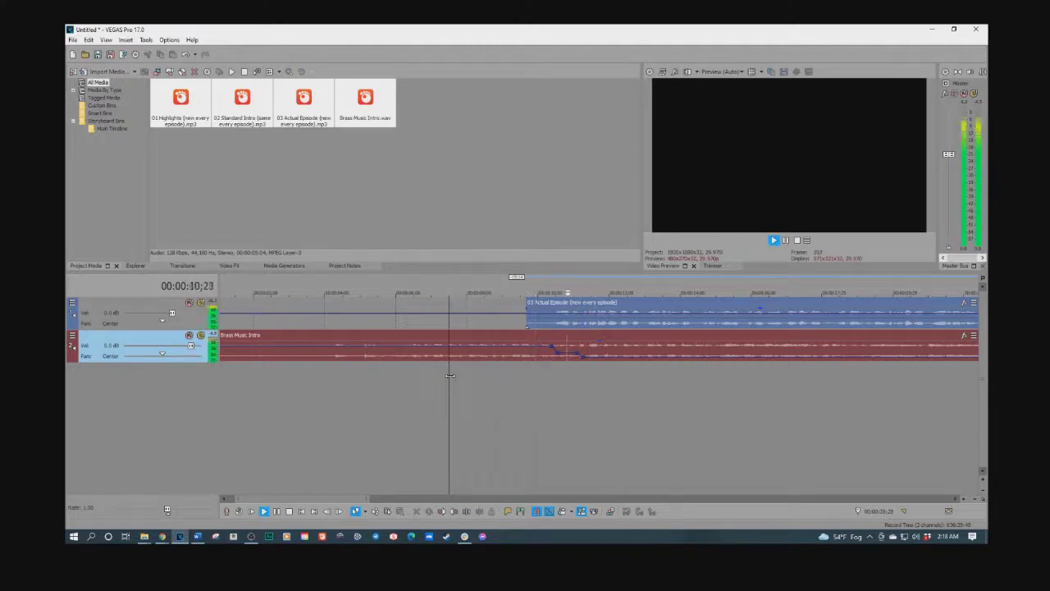
# - Extend the music's volume envelope with further lowered points so it fades out by about 28 seconds, while playing the mix
pyautogui.scroll(-3, 639, 378)
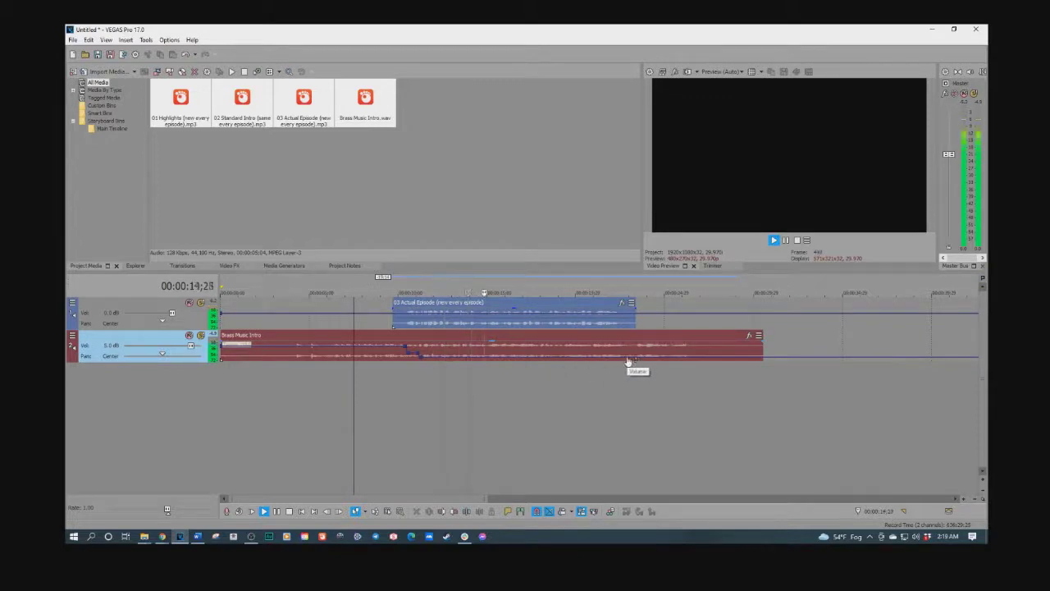
pyautogui.moveTo(628, 362); pyautogui.dragTo(720, 371)
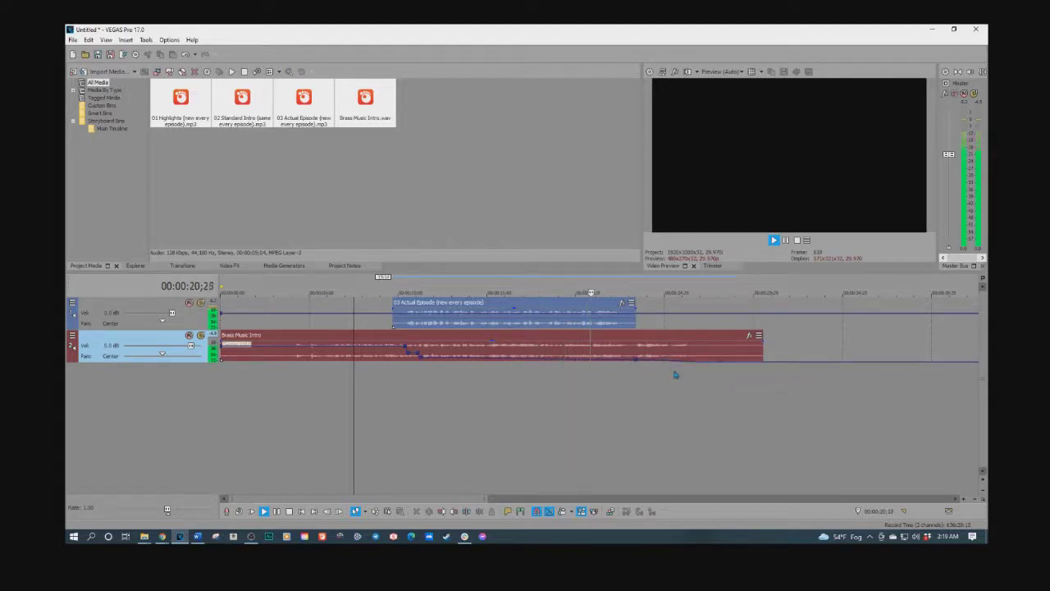
pyautogui.press('space')
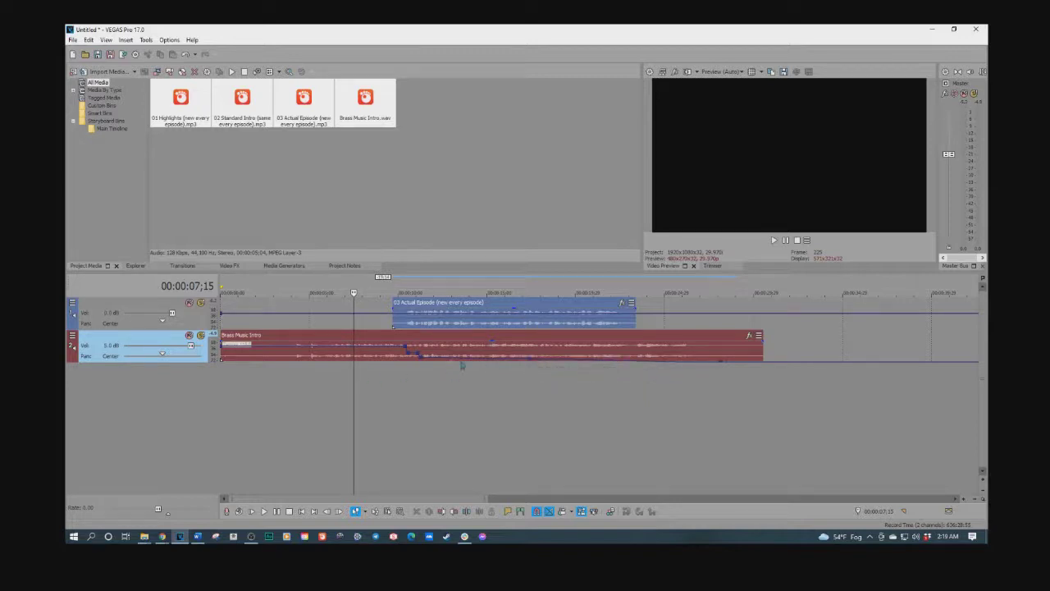
# - Mark the region from about 24 to 28 seconds and delete the extra volume point at about 24 seconds on the music track
pyautogui.moveTo(720, 370); pyautogui.dragTo(648, 370)
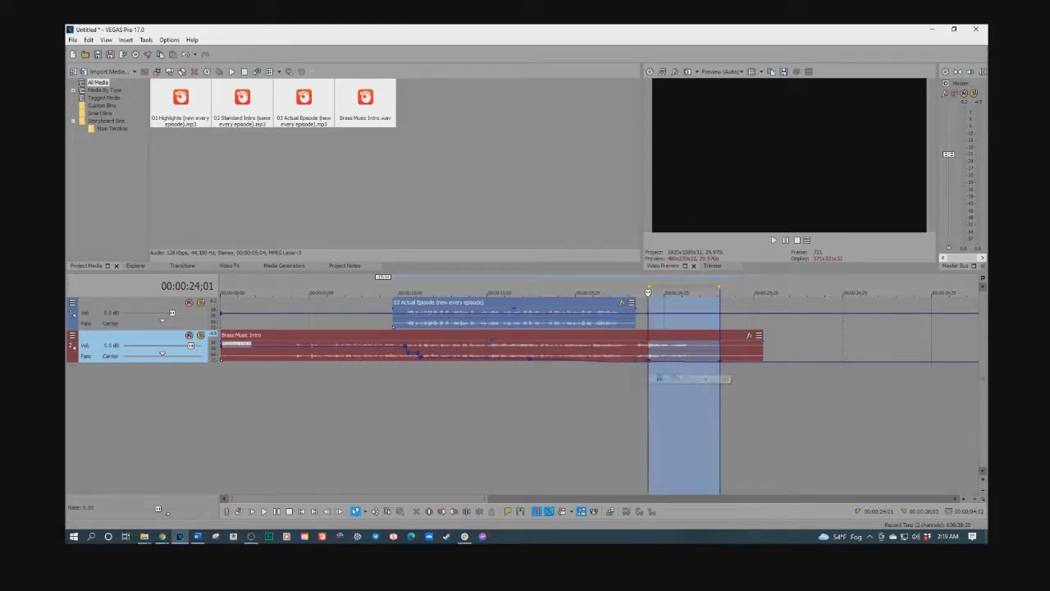
pyautogui.rightClick(650, 363)
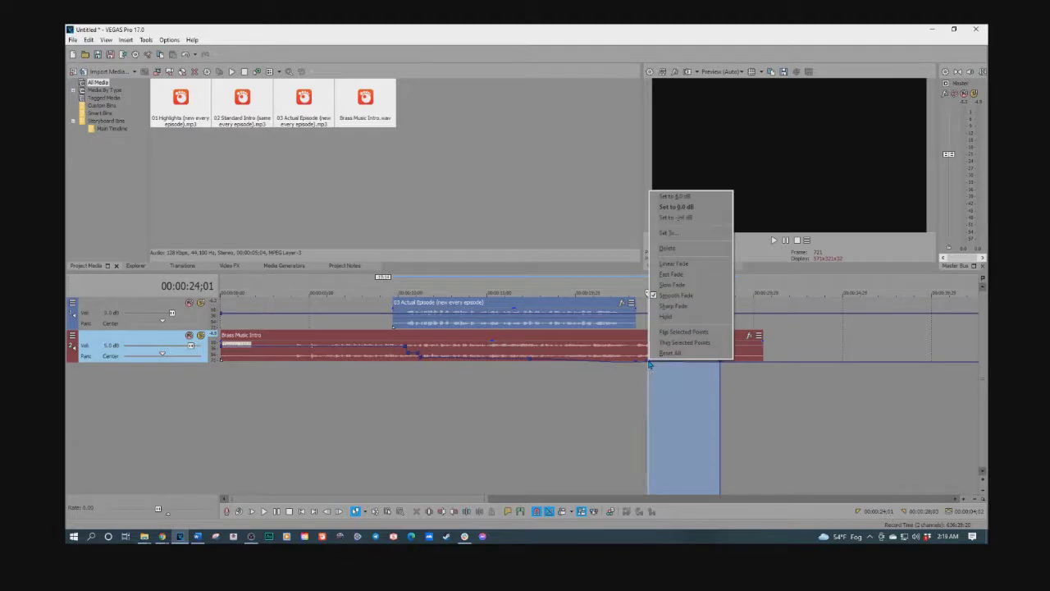
pyautogui.click(667, 247)
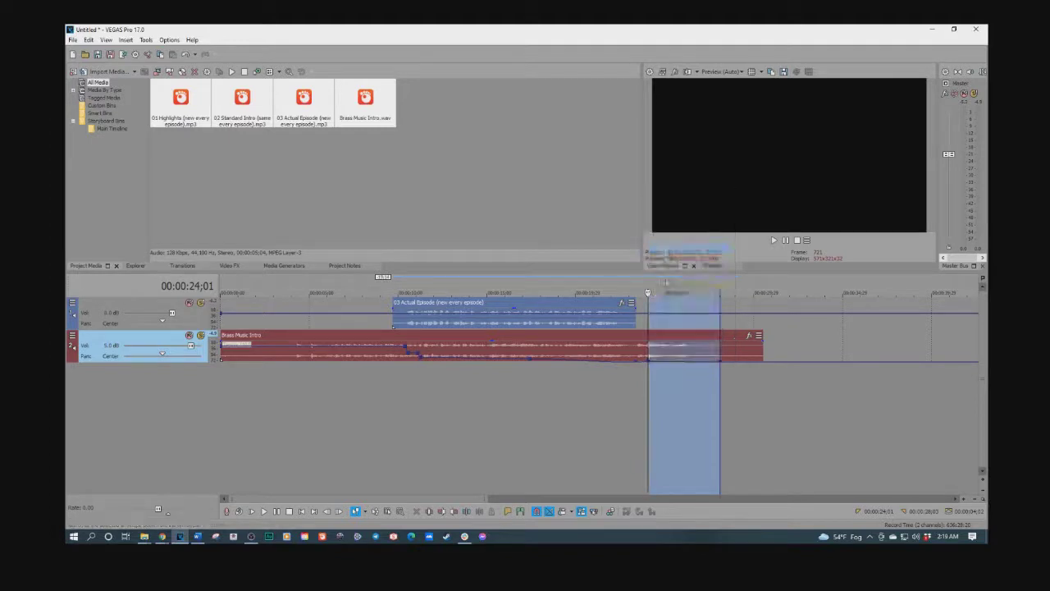
pyautogui.rightClick(650, 365)
pyautogui.click(667, 247)
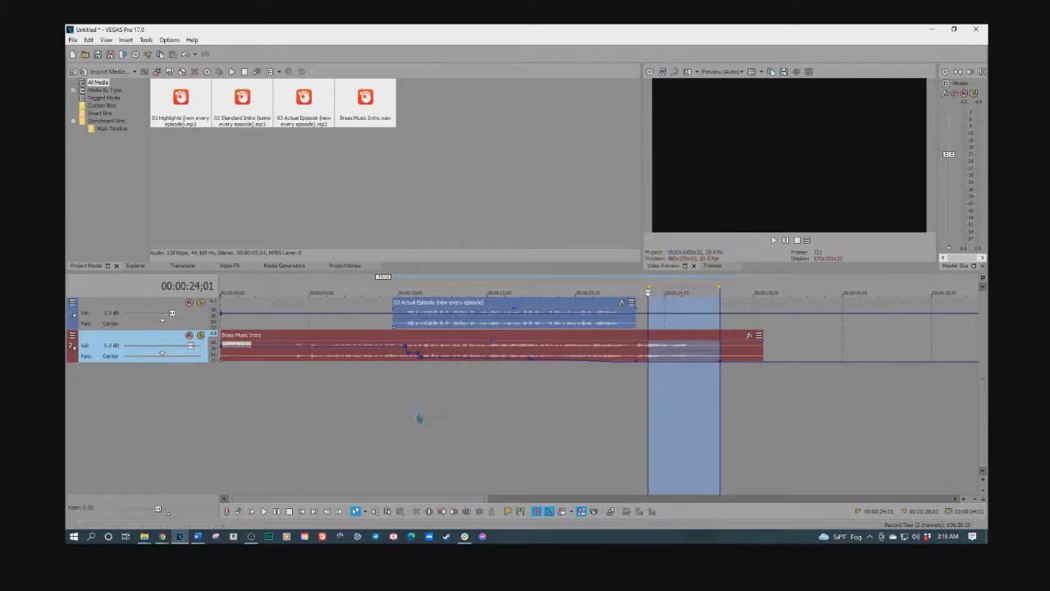
# - Play the talk-over from about 10 seconds and move the fade-out points earlier, to about 13.5 and 17.5 seconds
pyautogui.click(403, 387)
pyautogui.press('space')
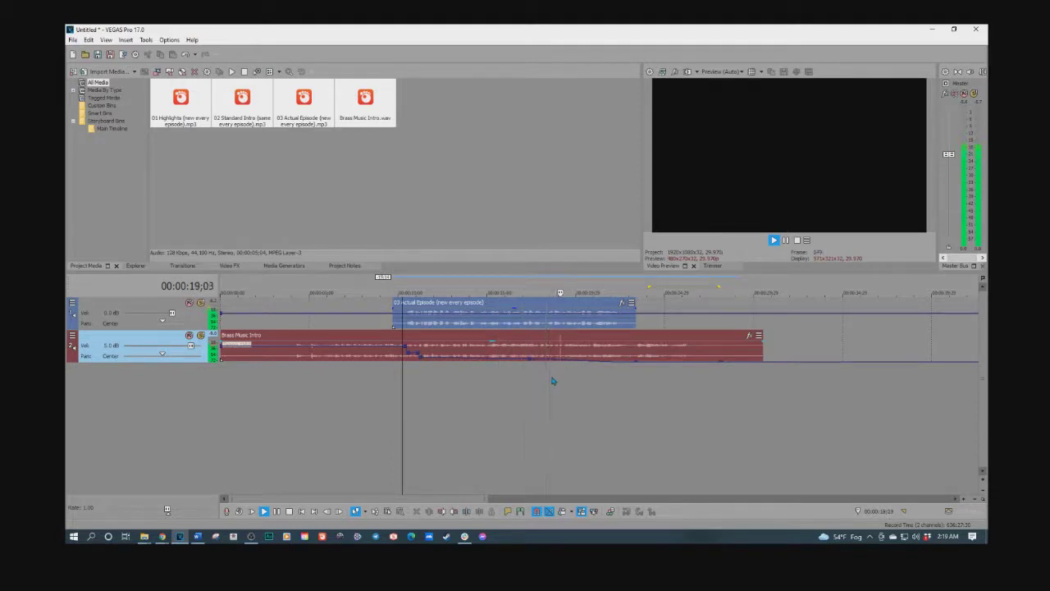
pyautogui.press('space')
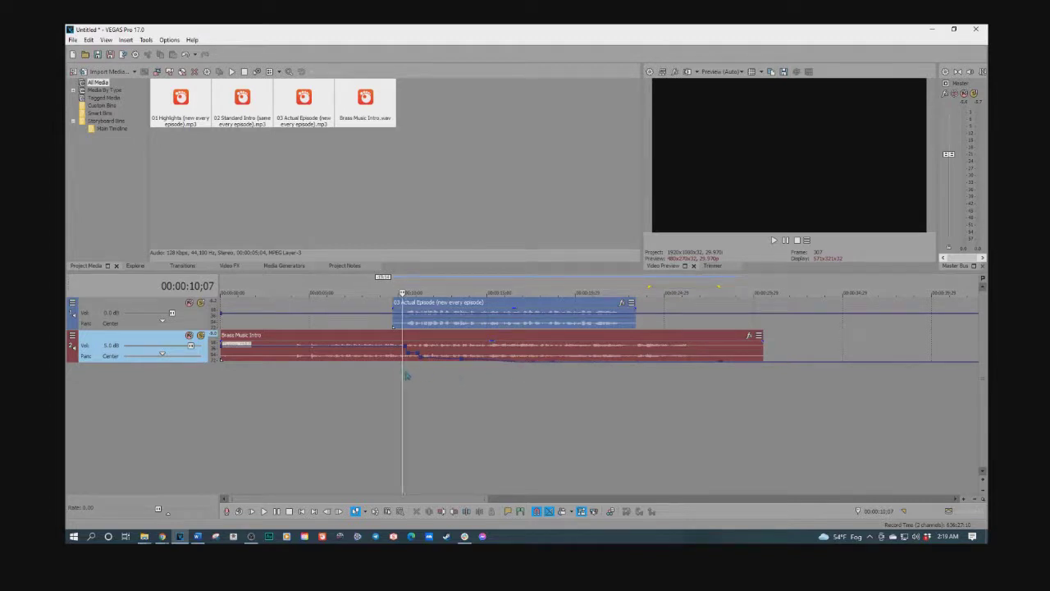
pyautogui.press('space')
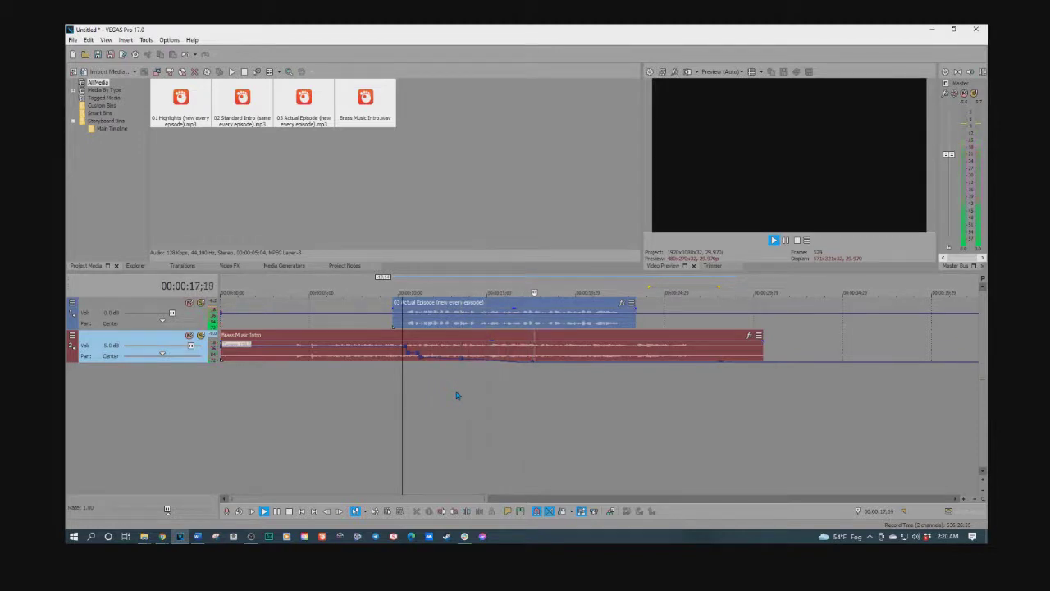
pyautogui.press('space')
pyautogui.press('space')
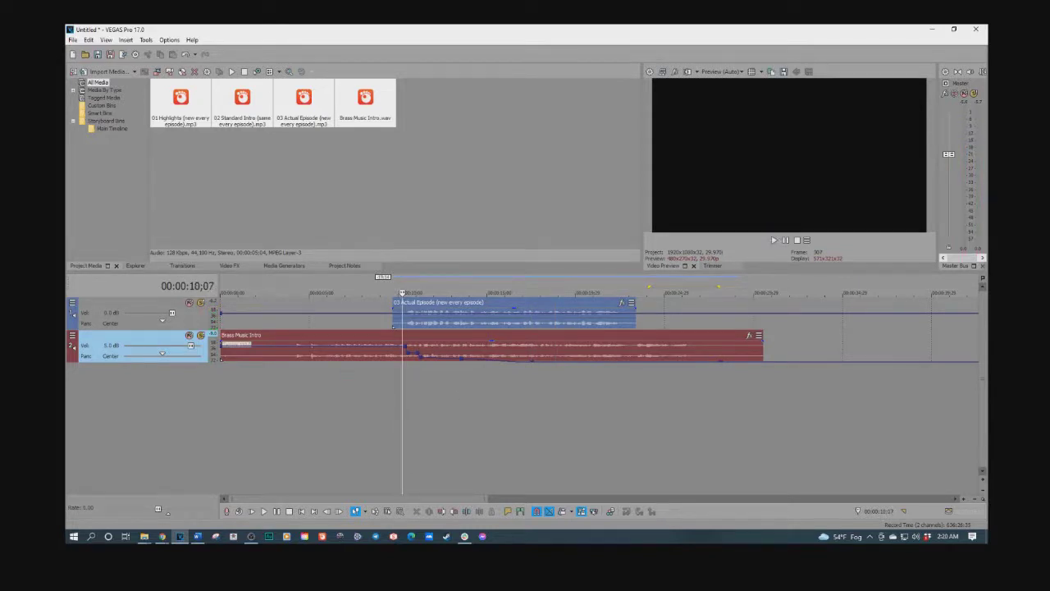
# - Switch to the Word newsletter document to check the list of podcast opening variants, and return to VEGAS Pro
pyautogui.hotkey('alt', 'Tab')
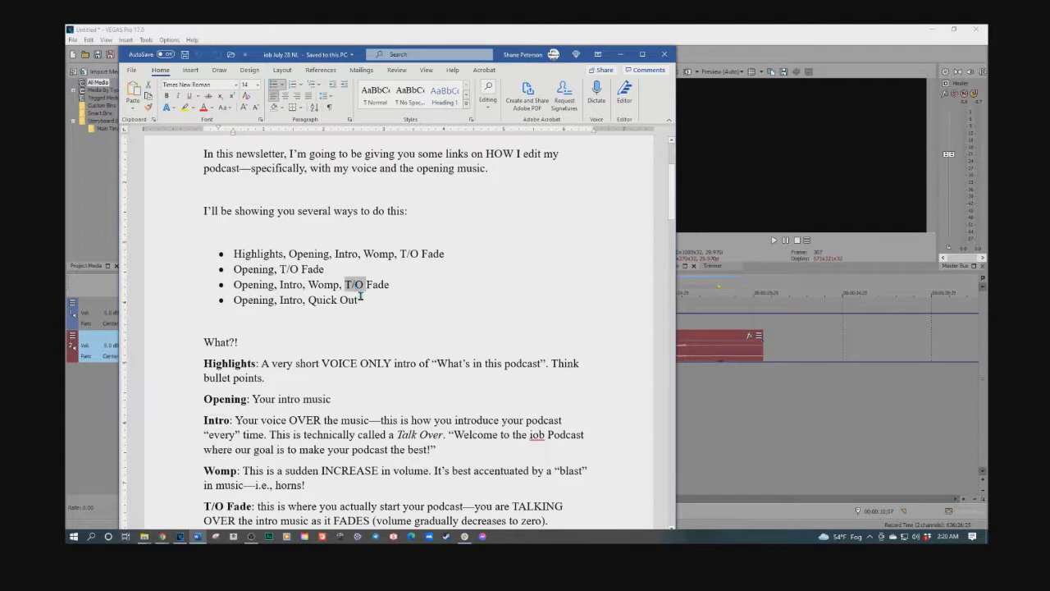
pyautogui.click(620, 54)
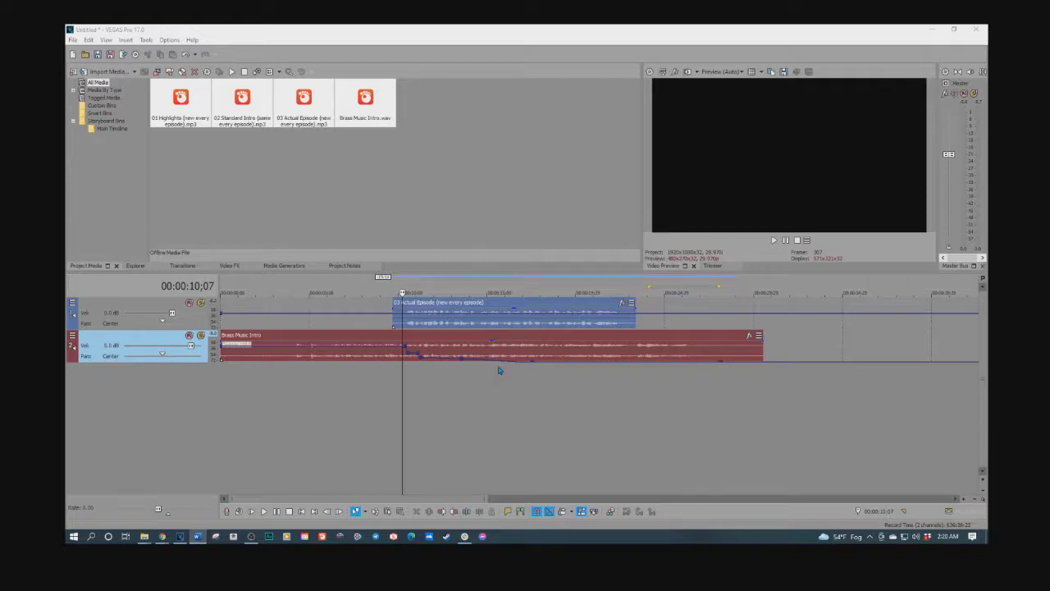
# - Move the 03 Actual Episode clip away to about 41 seconds and place the 01 Highlights clip over the music at about 5 seconds
pyautogui.scroll(-4, 831, 408)
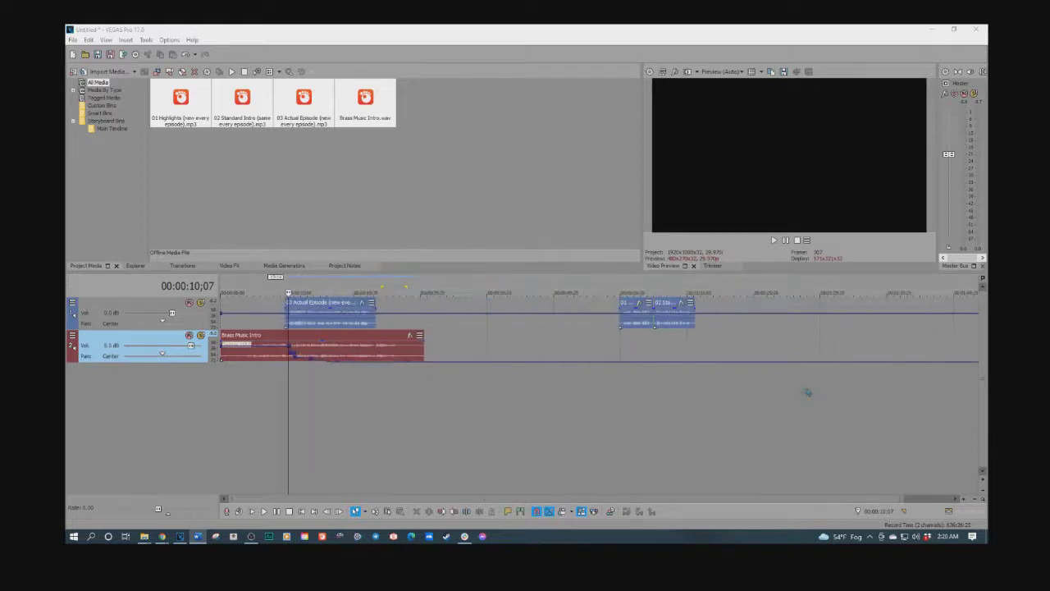
pyautogui.moveTo(610, 324); pyautogui.dragTo(414, 322)
pyautogui.moveTo(324, 328); pyautogui.dragTo(518, 332)
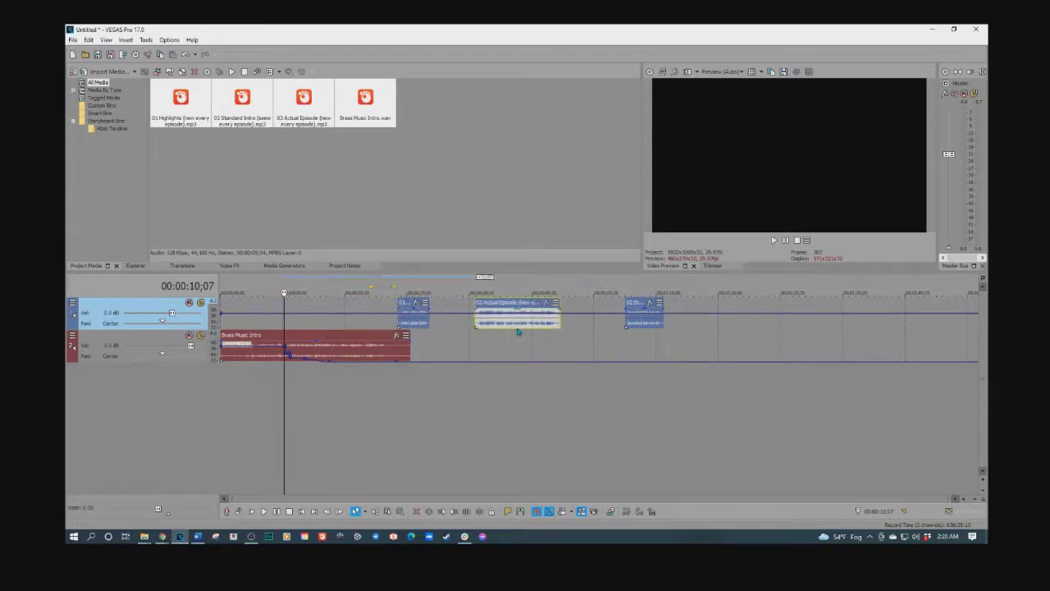
pyautogui.moveTo(419, 324); pyautogui.dragTo(272, 324)
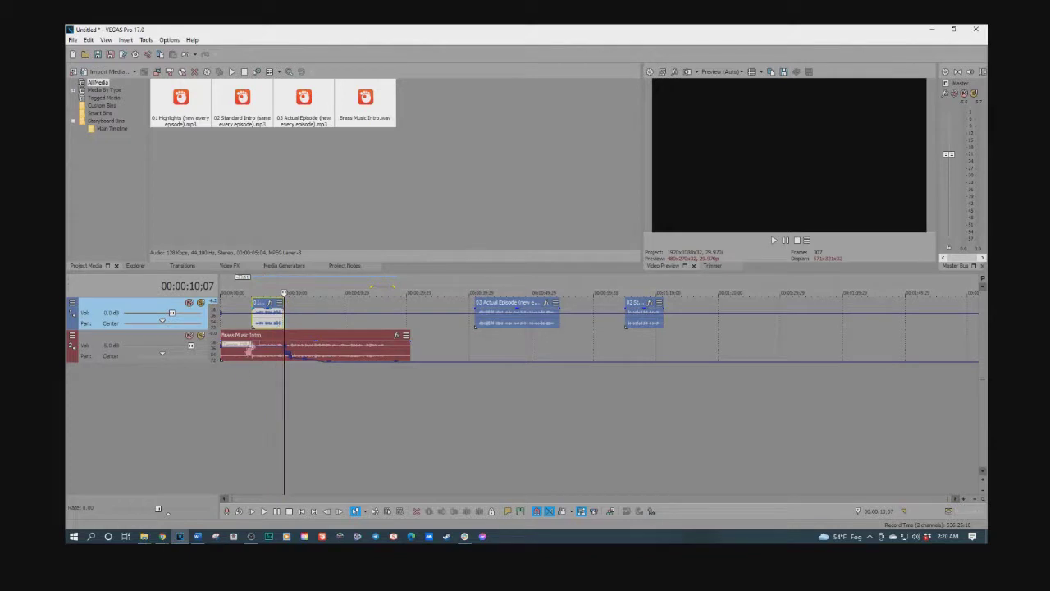
# - Play the opening from the start and shift the 01 Highlights clip to begin at about 7 seconds
pyautogui.click(222, 381)
pyautogui.press('space')
pyautogui.scroll(5, 367, 370)
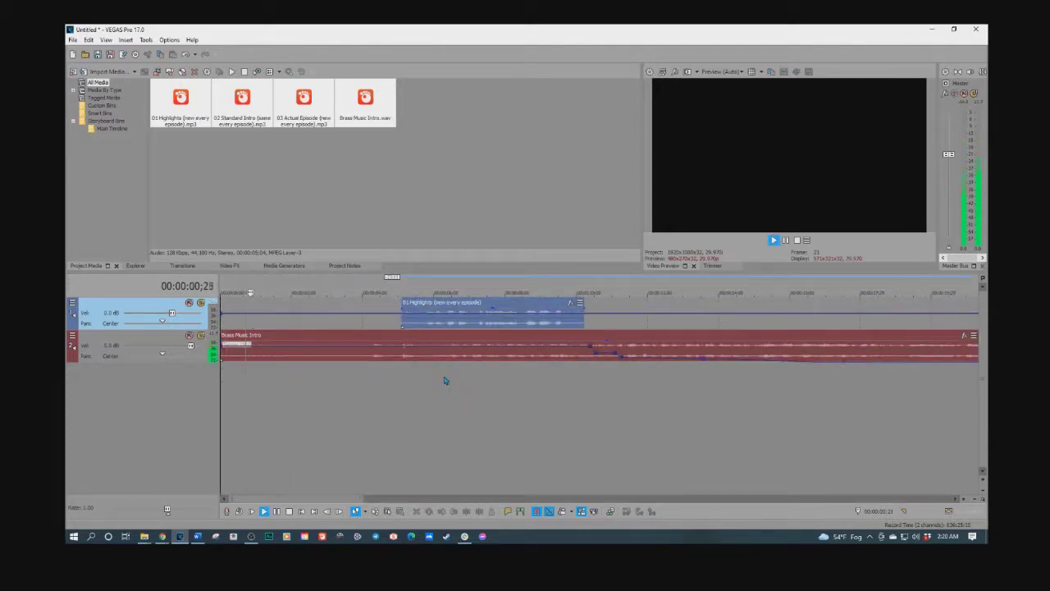
pyautogui.moveTo(491, 329); pyautogui.dragTo(561, 329)
# - Move the start of the music's volume dip to about 7.5 seconds and play from just before the 01 Highlights clip
pyautogui.rightClick(596, 356)
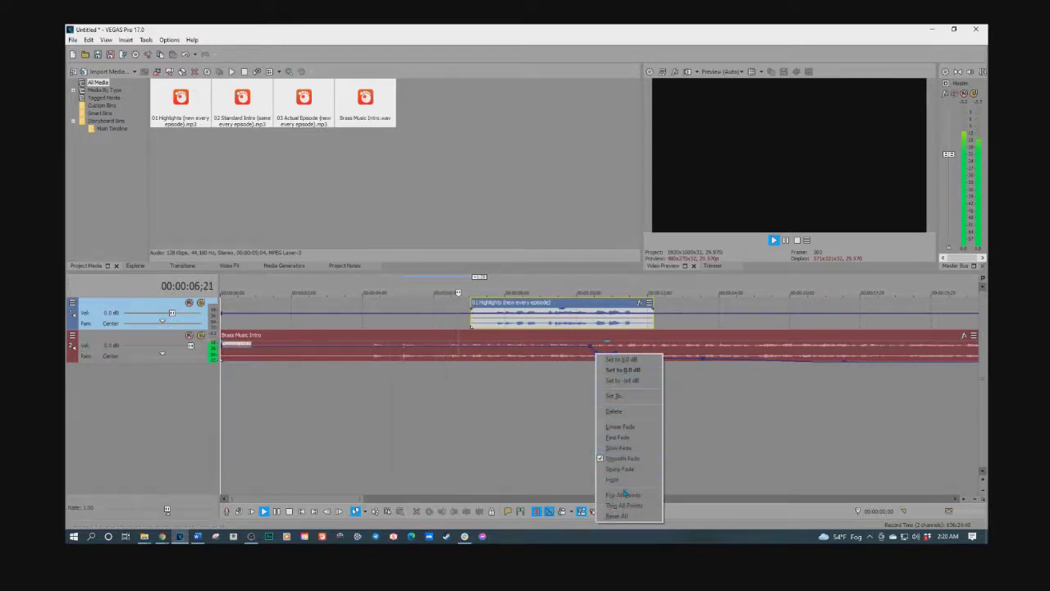
pyautogui.click(487, 368)
pyautogui.click(485, 368)
pyautogui.moveTo(588, 355); pyautogui.dragTo(485, 353)
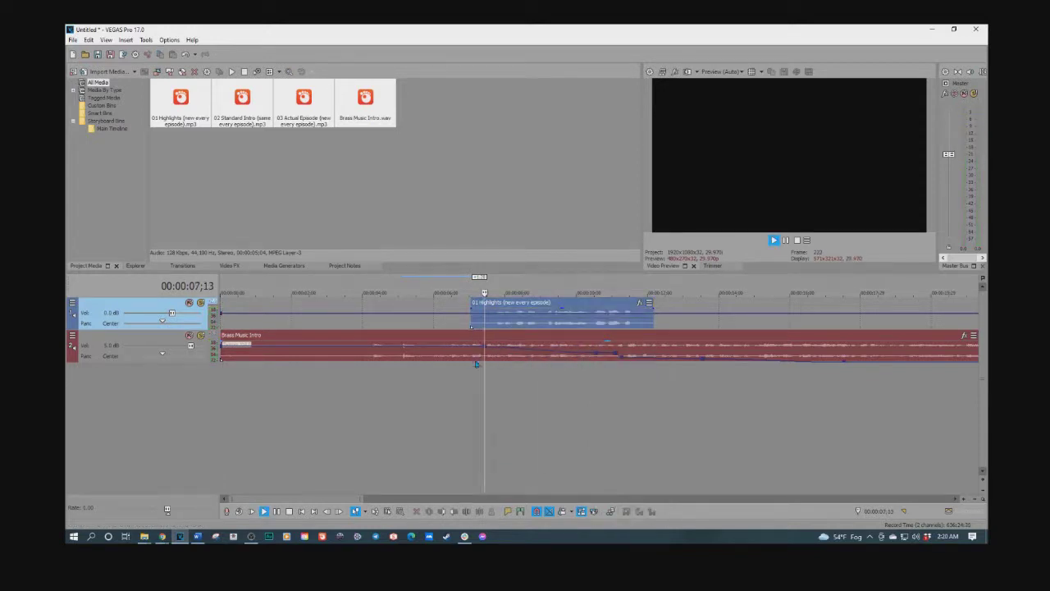
pyautogui.click(464, 357)
pyautogui.click(464, 357)
pyautogui.press('space')
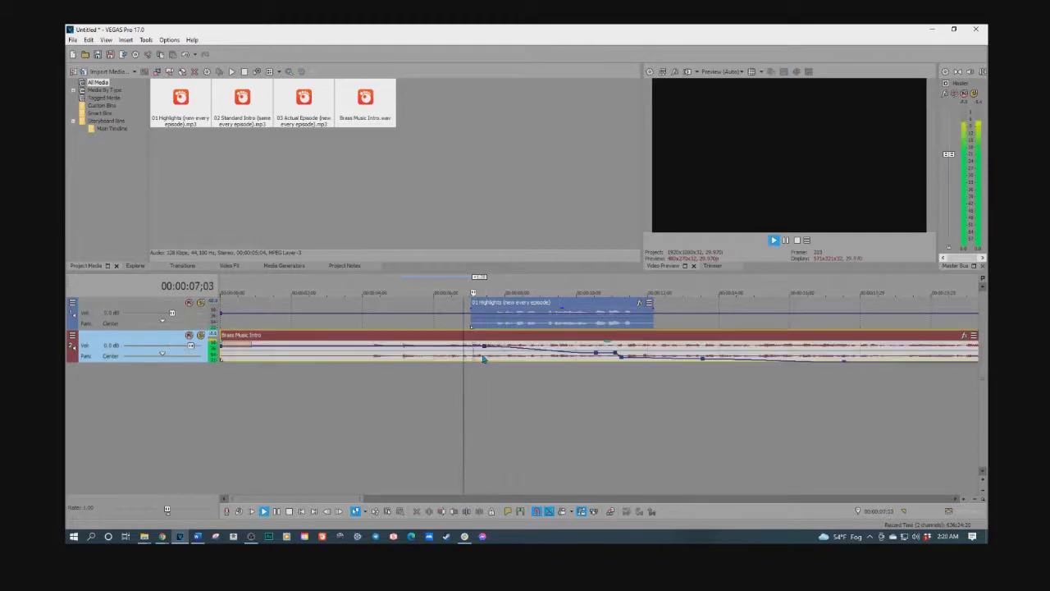
# - Move the next two music volume points to about 7.8 and 10.6 seconds at a lower level and play the result
pyautogui.press('space')
pyautogui.moveTo(596, 353); pyautogui.dragTo(497, 359)
pyautogui.moveTo(616, 354); pyautogui.dragTo(596, 355)
pyautogui.press('space')
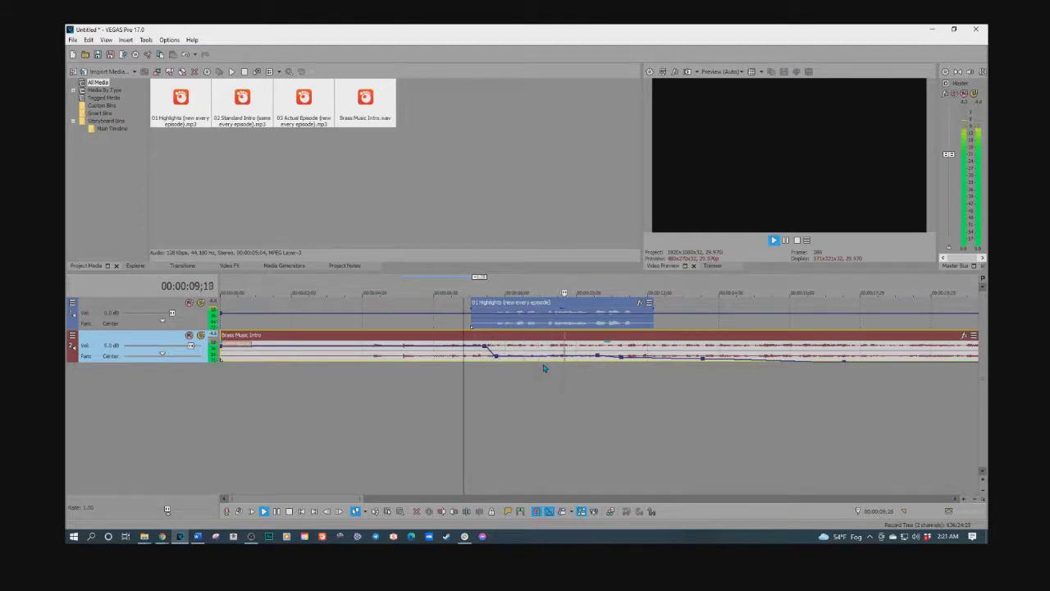
pyautogui.press('space')
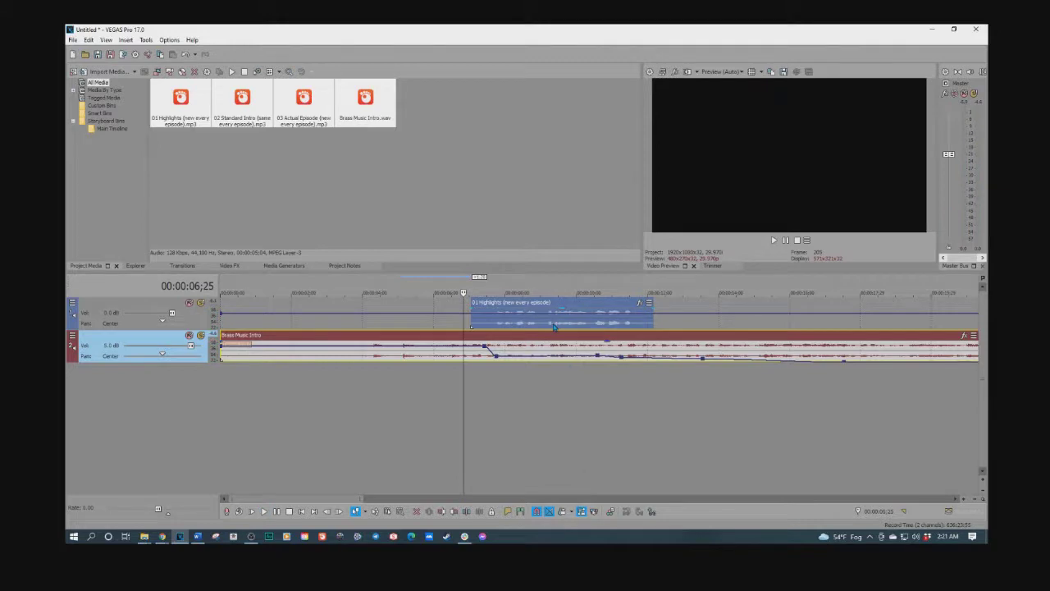
# - Delete the 01 Highlights clip and the 02 Standard Intro clip from over the music, and shrink the window to expose the Podcast folder
pyautogui.click(554, 326)
pyautogui.press('Delete')
pyautogui.scroll(-3, 587, 336)
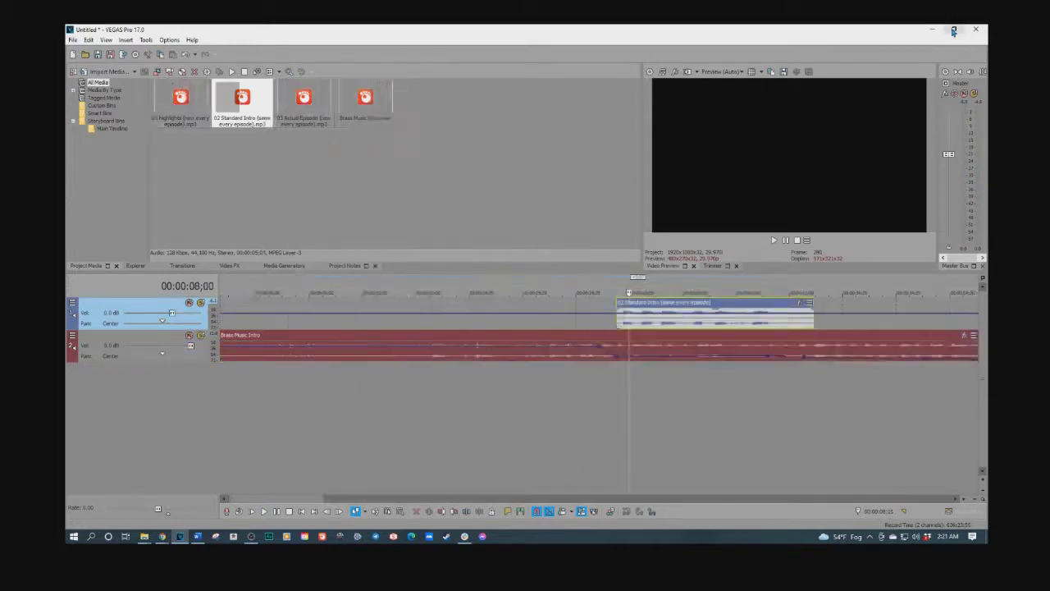
pyautogui.click(953, 28)
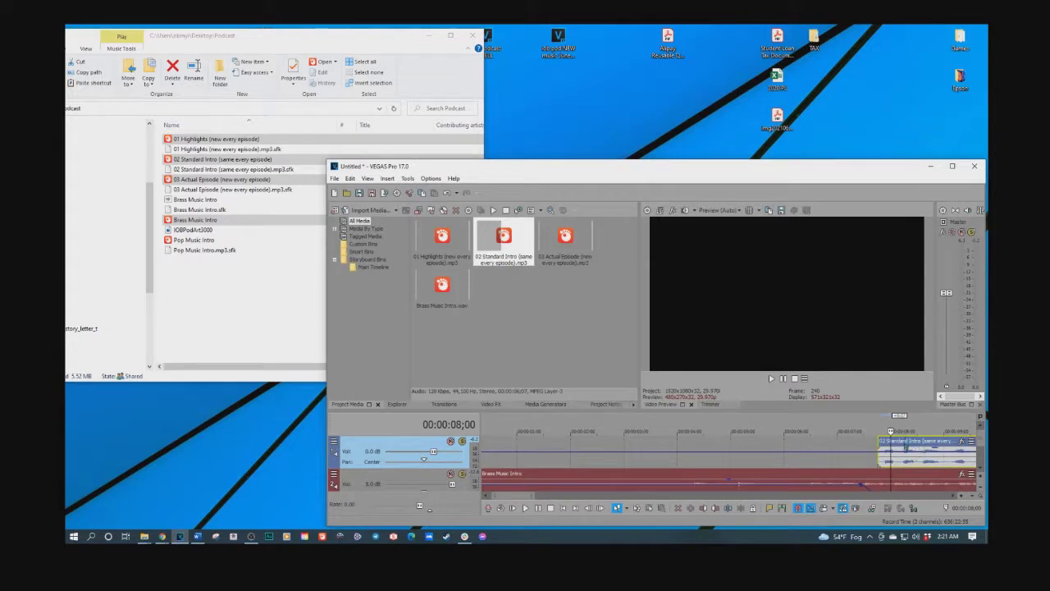
pyautogui.press('Delete')
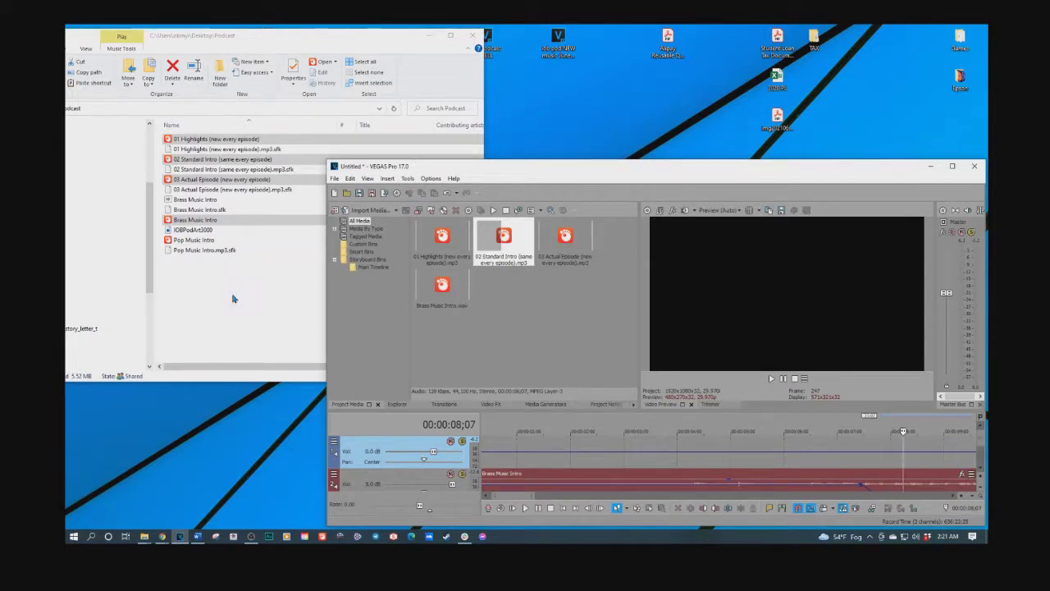
# - Insert 02 Standard Intro from the Podcast folder on the voice track at about 7 seconds, maximize the editor, and play from the clip's start
pyautogui.click(228, 263)
pyautogui.moveTo(195, 164); pyautogui.dragTo(849, 455)
pyautogui.click(951, 167)
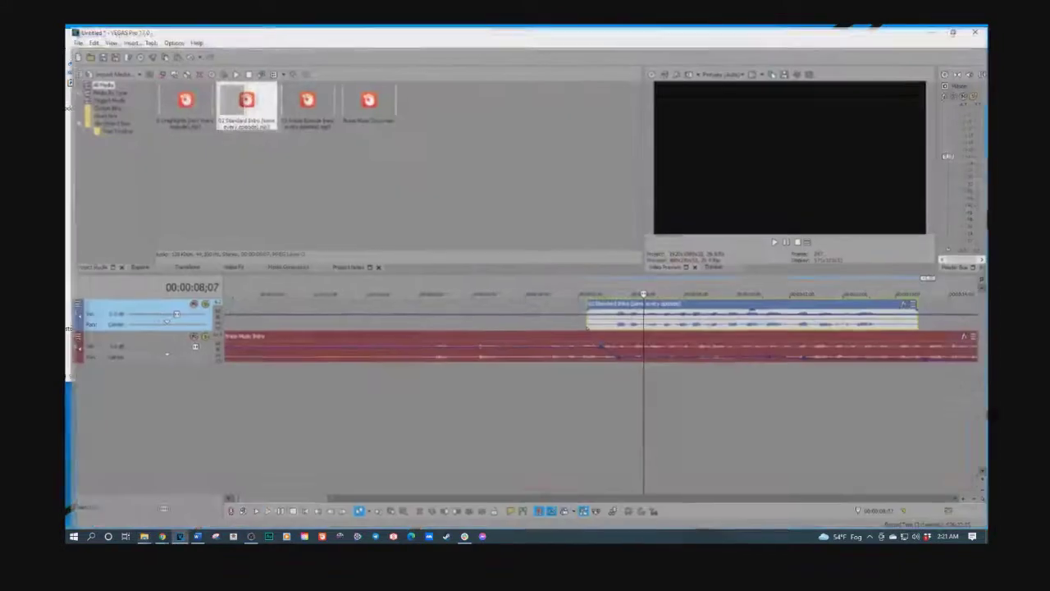
pyautogui.click(589, 376)
pyautogui.press('space')
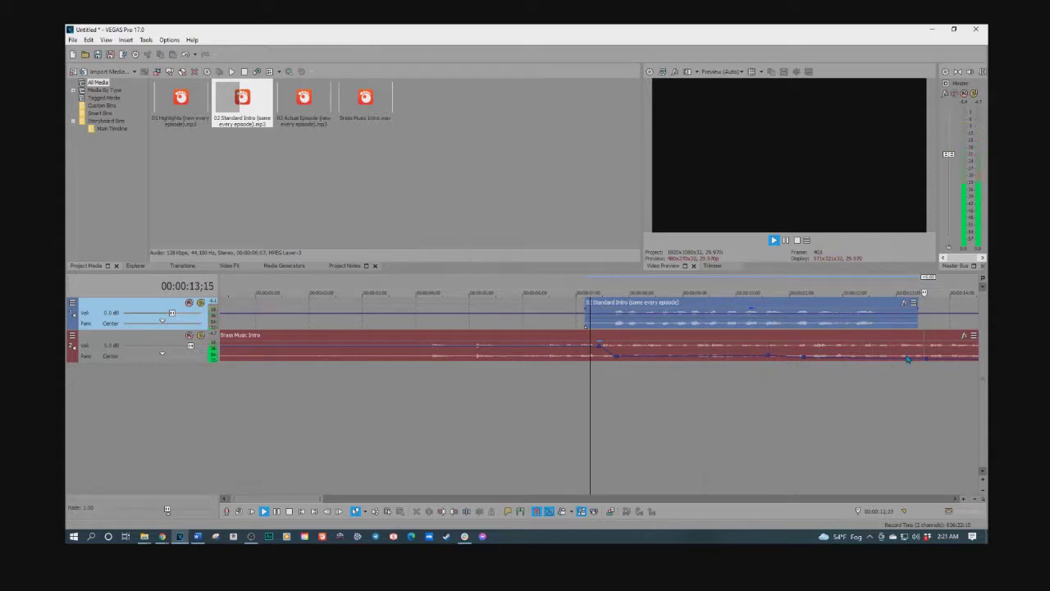
# - Extend the music's volume dip to about 12.6 seconds and raise the following volume point at about 12.9 seconds for the womp
pyautogui.press('space')
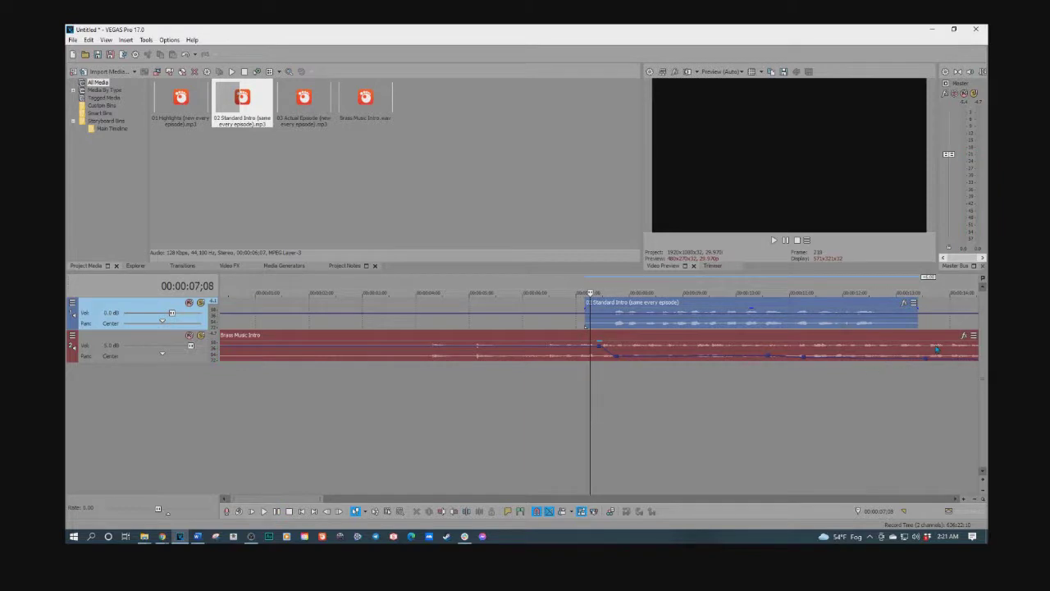
pyautogui.click(882, 359)
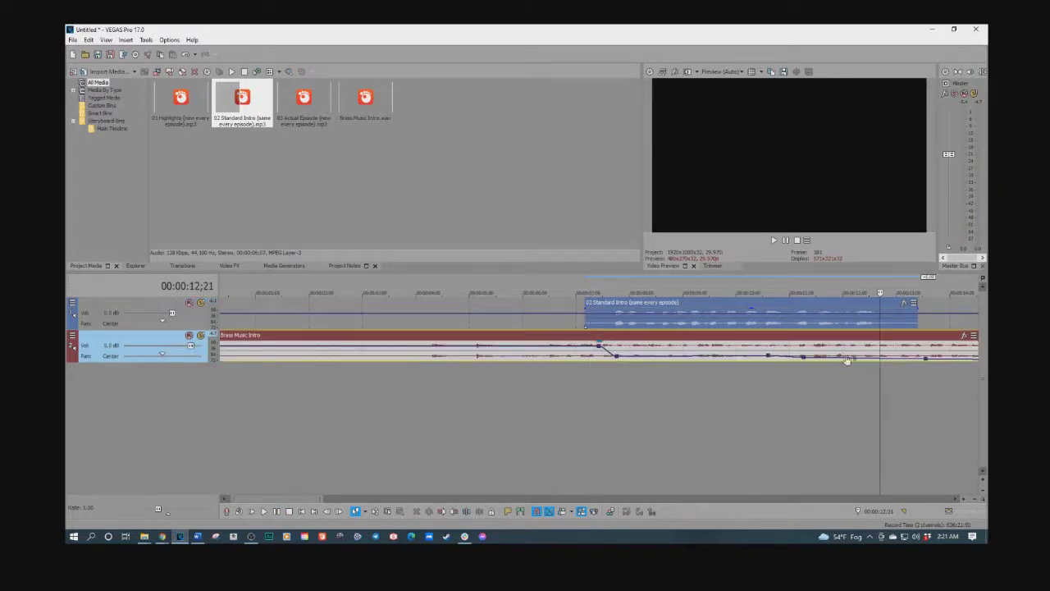
pyautogui.moveTo(883, 358)
pyautogui.mouseDown()
pyautogui.moveTo(902, 351)
pyautogui.moveTo(894, 344)
pyautogui.mouseUp()
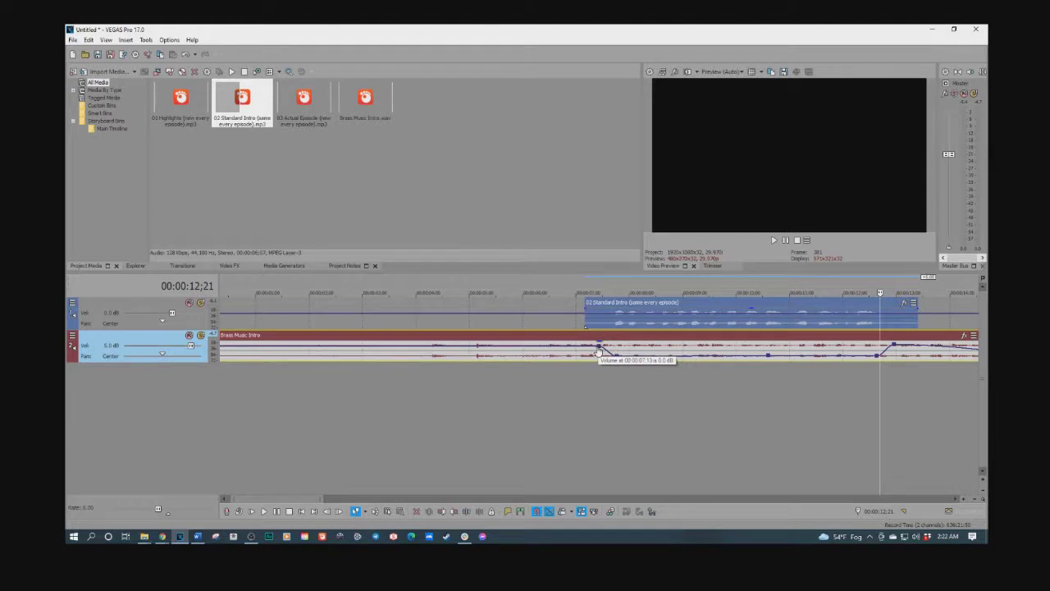
# - Compare the levels of the music's dip points and set the point after the womp rise to 0.0 dB
pyautogui.moveTo(600, 350); pyautogui.dragTo(609, 351)
pyautogui.moveTo(599, 347)
pyautogui.moveTo(600, 350); pyautogui.dragTo(616, 361)
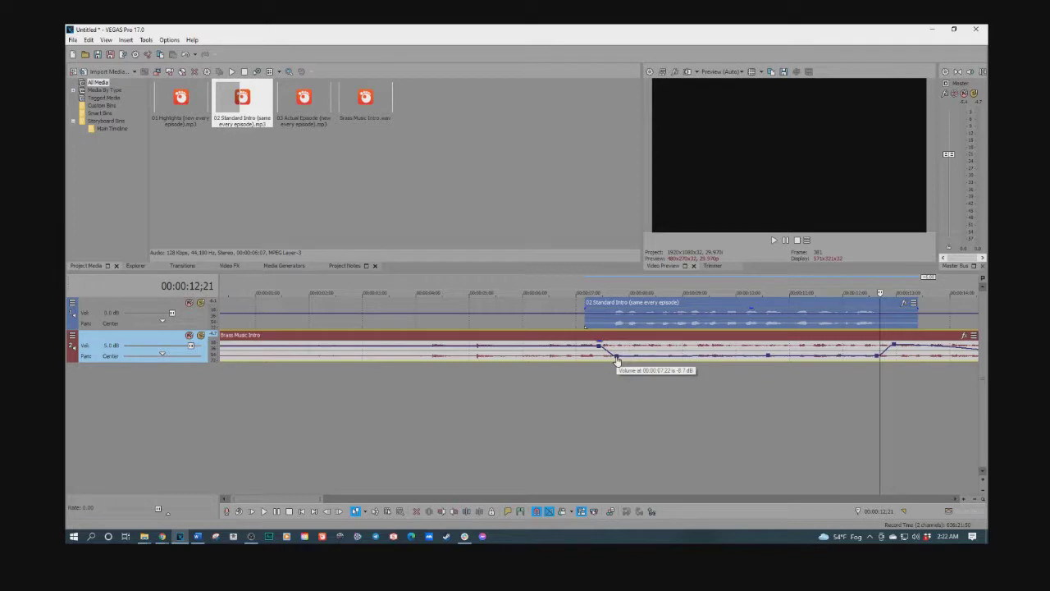
pyautogui.moveTo(767, 358)
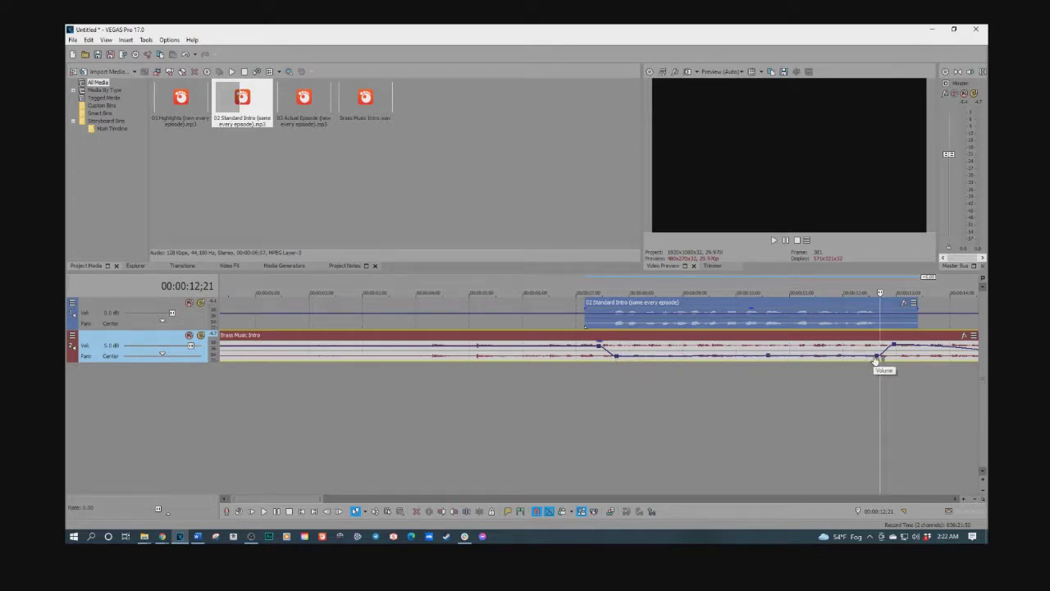
pyautogui.moveTo(878, 360)
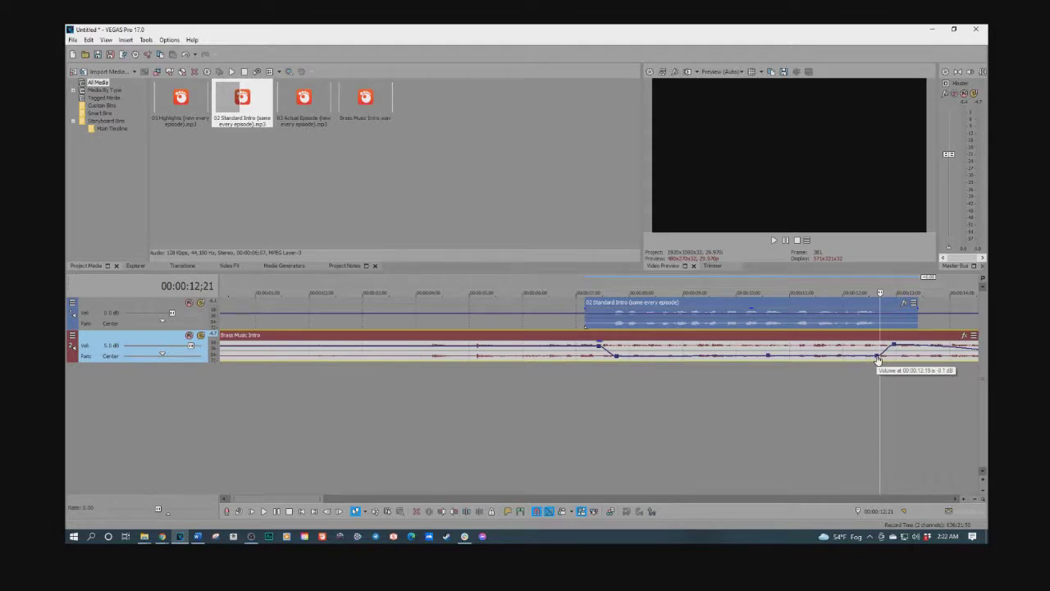
pyautogui.click(878, 359)
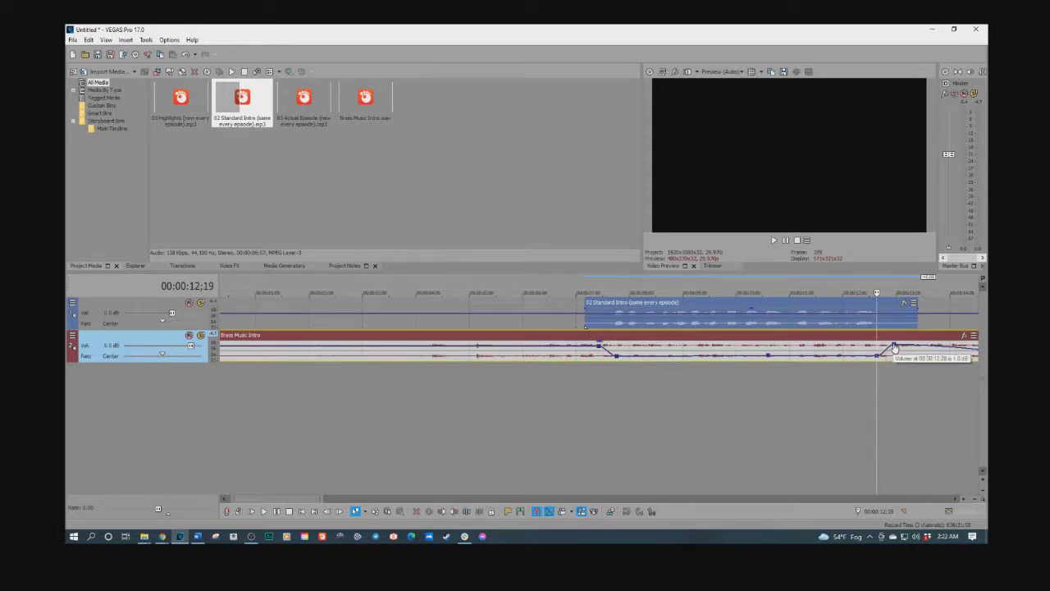
pyautogui.moveTo(894, 347); pyautogui.dragTo(894, 349)
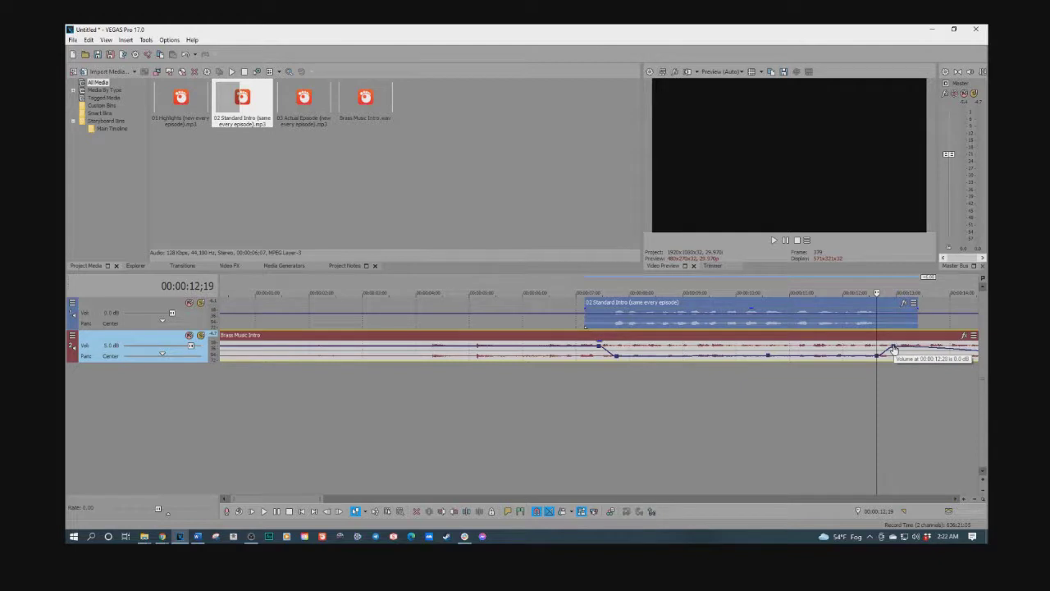
# - Play the opening from about 6.4 seconds, just before the 02 Standard Intro clip
pyautogui.click(586, 380)
pyautogui.press('space')
pyautogui.click(548, 382)
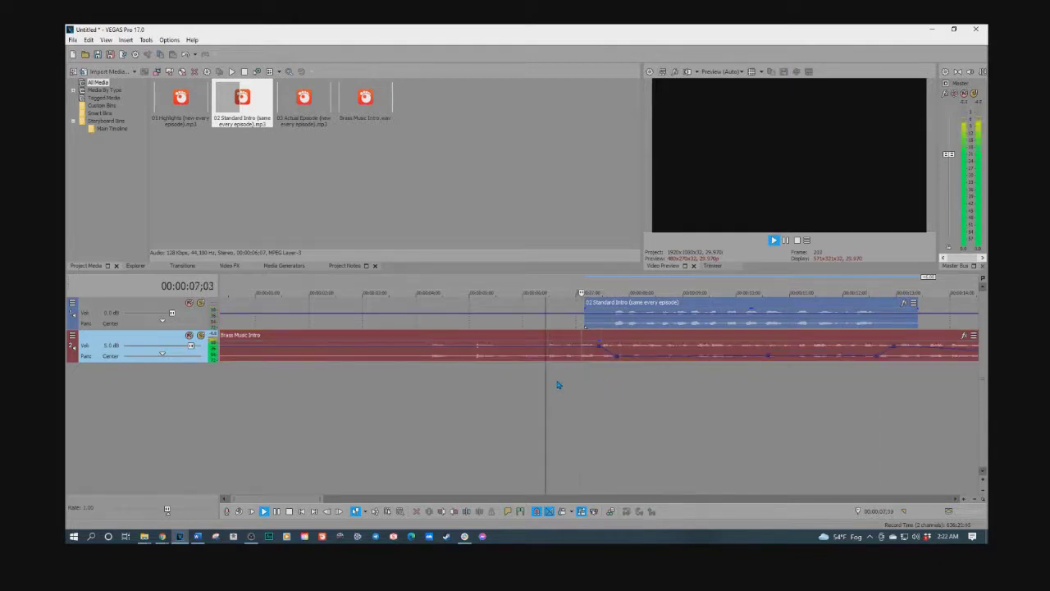
pyautogui.scroll(-3, 602, 386)
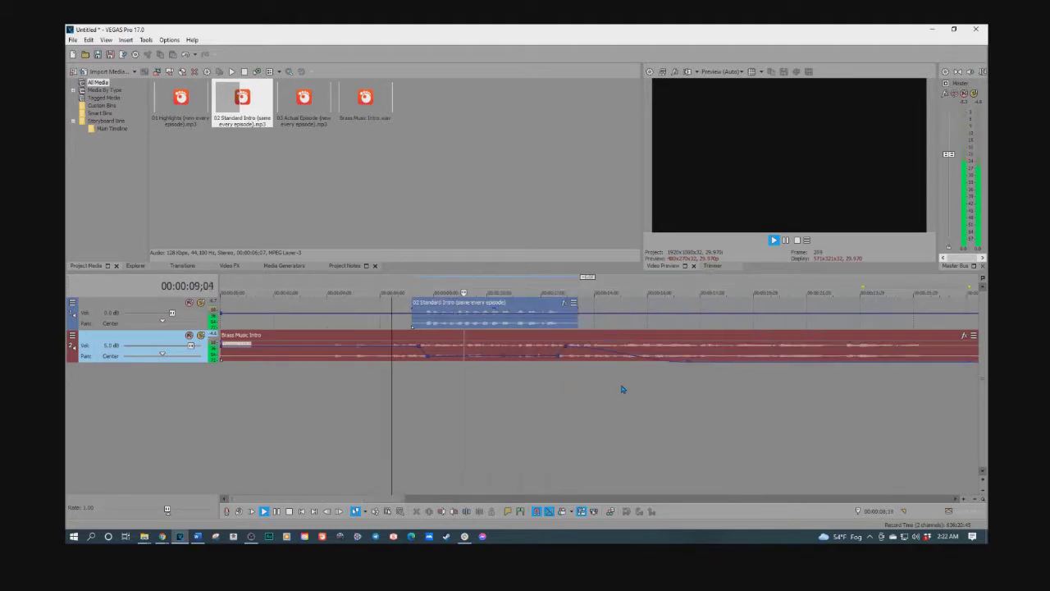
# - Hold the music's level until about 15.2 seconds, drop it at about 16 seconds, and fade it to silence by about 20 seconds
pyautogui.moveTo(689, 363); pyautogui.dragTo(628, 351)
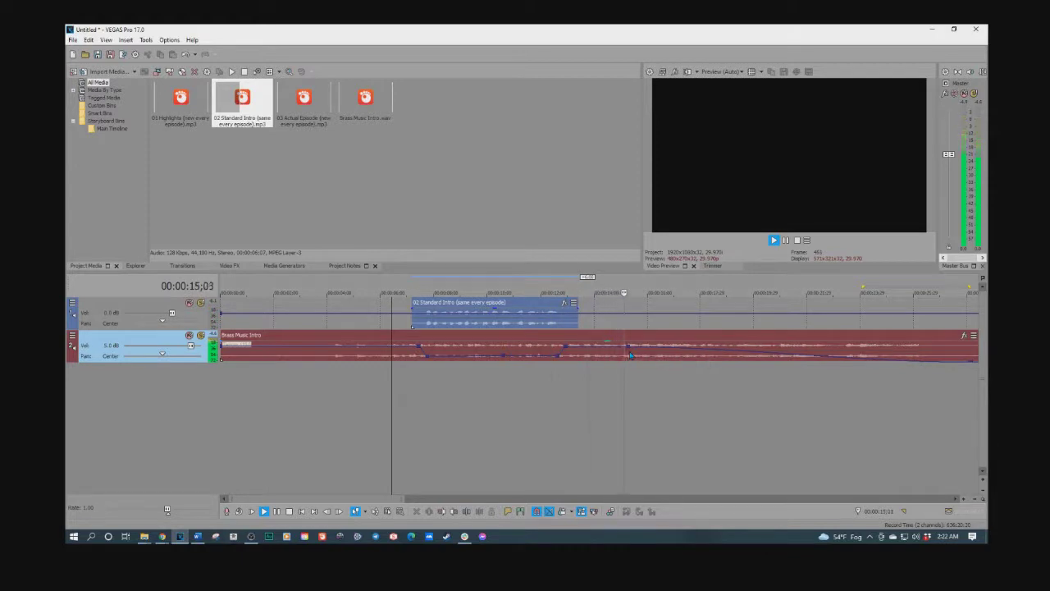
pyautogui.click(648, 351)
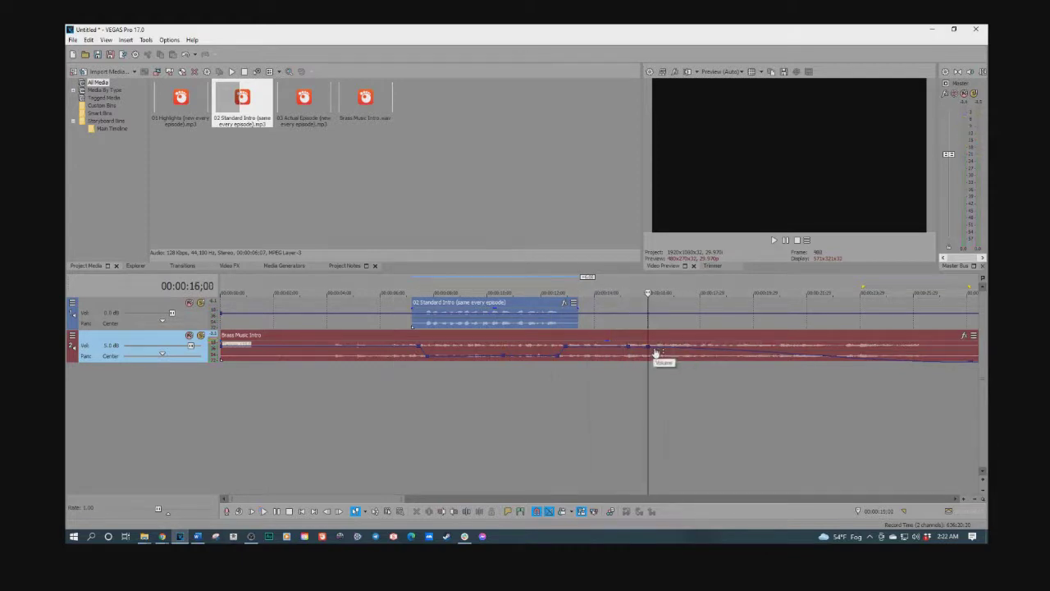
pyautogui.moveTo(651, 351); pyautogui.dragTo(650, 359)
pyautogui.click(766, 364)
pyautogui.moveTo(766, 363); pyautogui.dragTo(762, 379)
# - Move the 03 Actual Episode clip to start at about 14.8 seconds and play from just before the 02 Standard Intro clip
pyautogui.scroll(-5, 762, 381)
pyautogui.moveTo(619, 328); pyautogui.dragTo(358, 390)
pyautogui.click(348, 389)
pyautogui.scroll(5, 410, 392)
pyautogui.moveTo(649, 387); pyautogui.dragTo(626, 387)
pyautogui.scroll(-3, 443, 399)
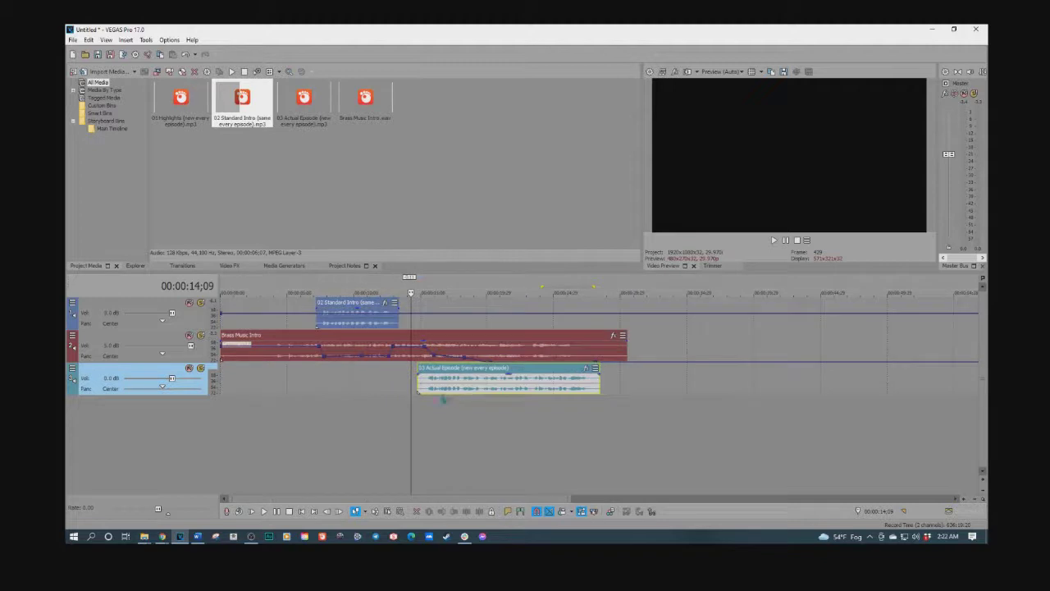
pyautogui.click(307, 378)
pyautogui.press('space')
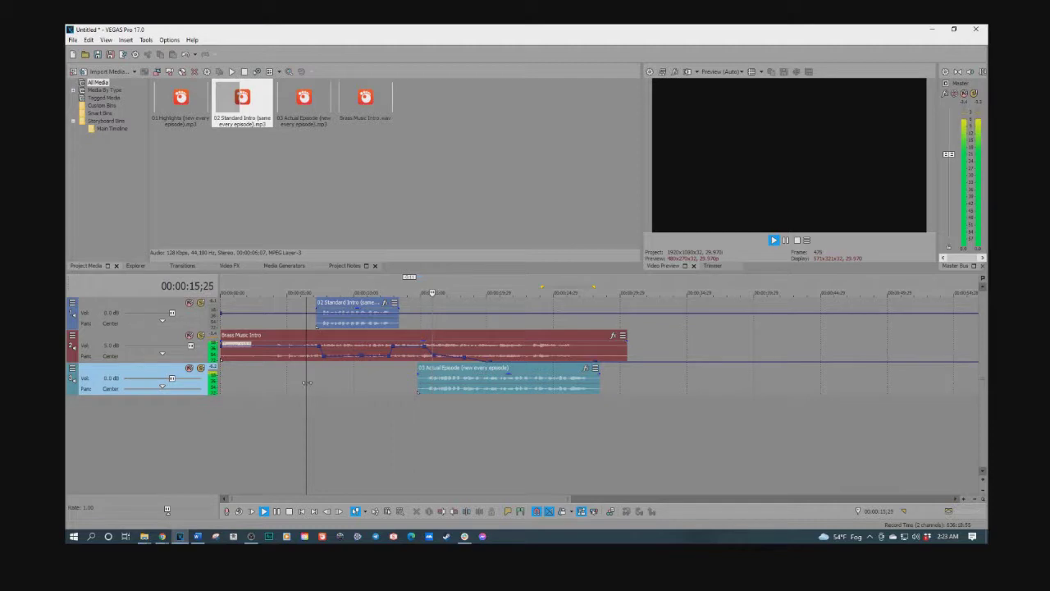
# - Shift the 03 Actual Episode clip to start at about 15 seconds and play the transition from just before it
pyautogui.click(417, 385)
pyautogui.click(417, 385)
pyautogui.press('space')
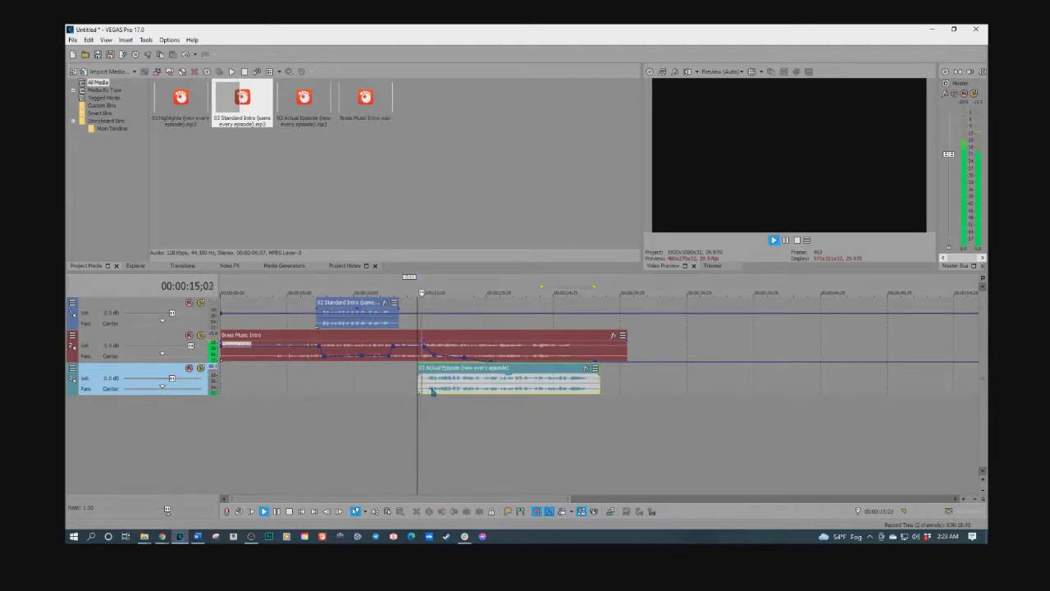
pyautogui.press('space')
pyautogui.scroll(3, 430, 392)
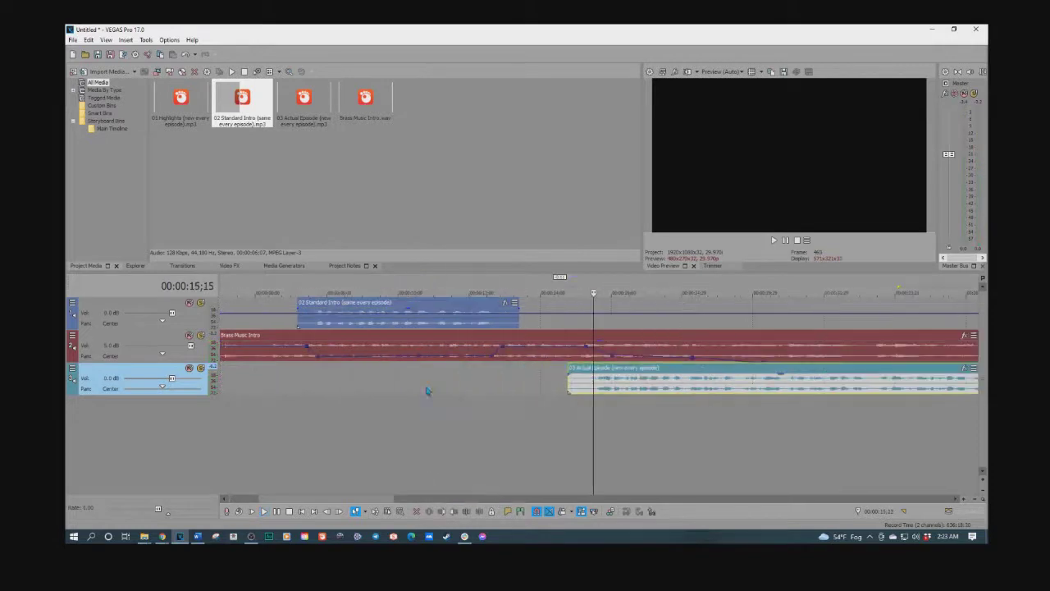
pyautogui.click(538, 410)
pyautogui.press('space')
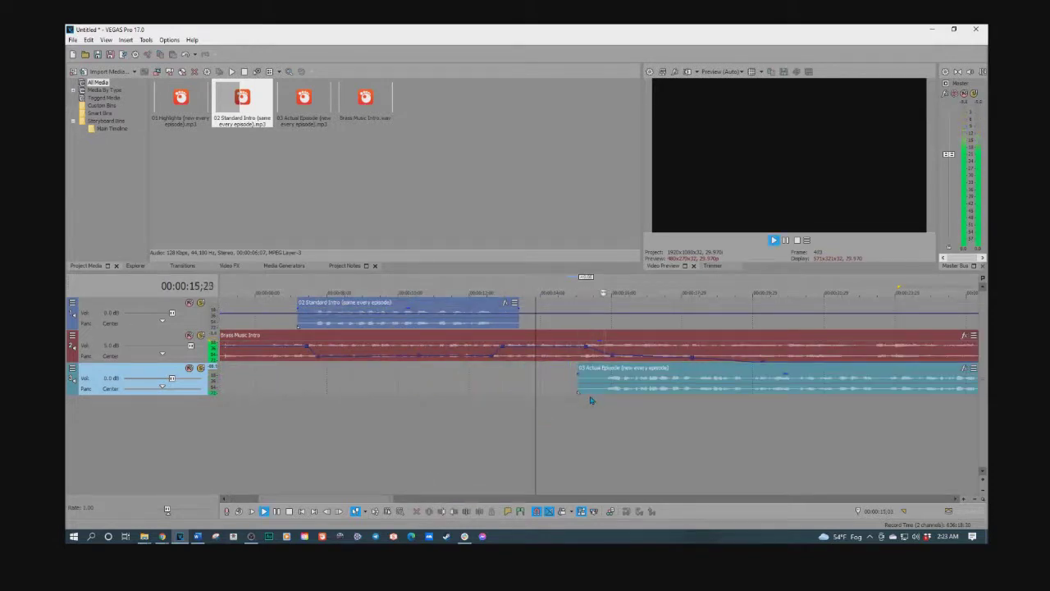
pyautogui.scroll(-3, 648, 387)
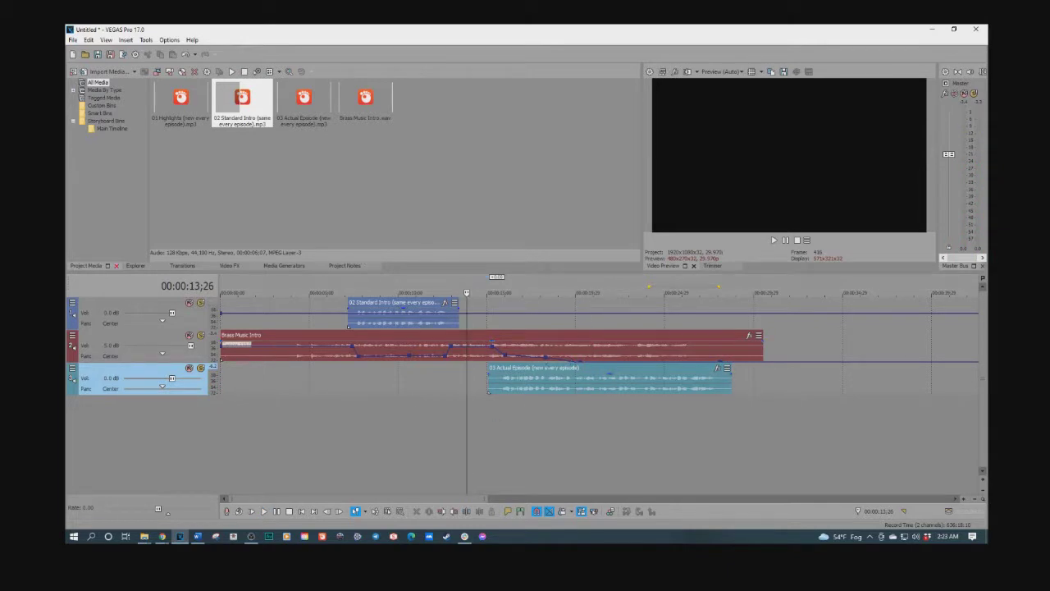
# - Switch to the Word newsletter document, review the list of podcast opening formats, and minimize it
pyautogui.hotkey('alt', 'Tab')
pyautogui.moveTo(594, 68); pyautogui.dragTo(598, 65)
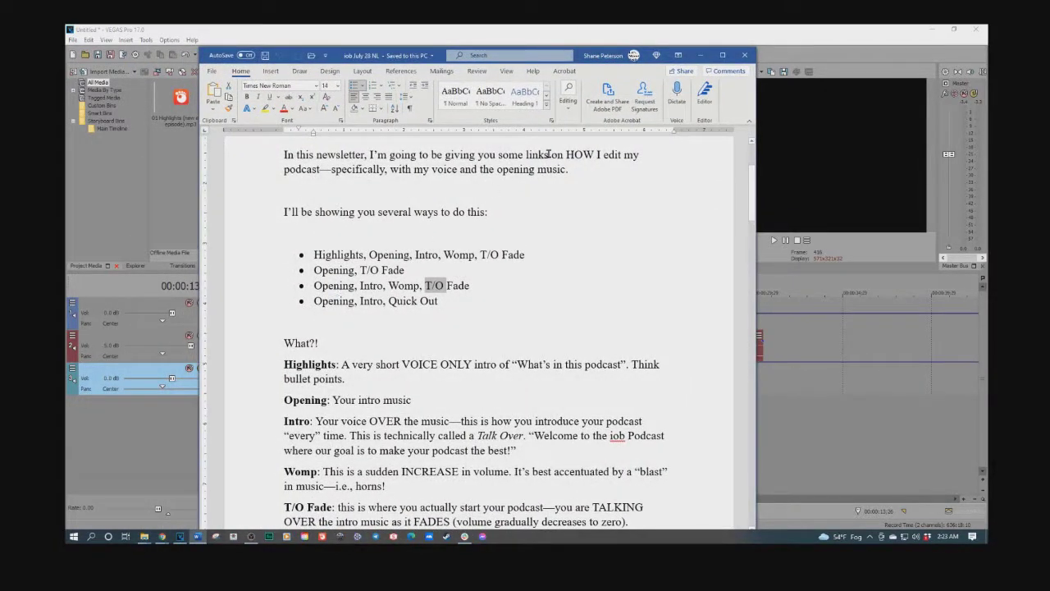
pyautogui.click(699, 54)
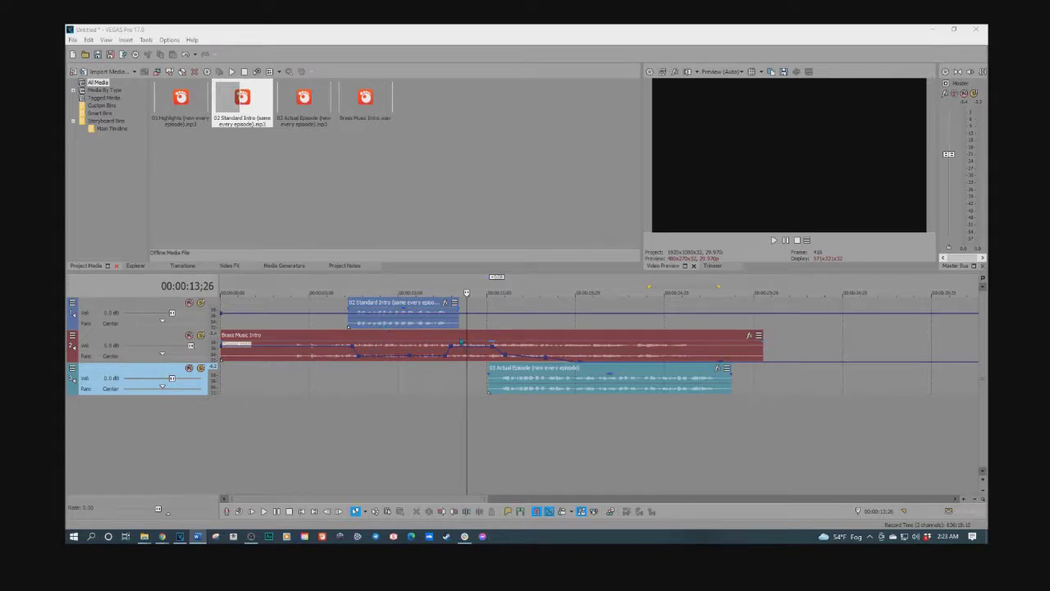
# - Play the womp from about 11.5 seconds, and the talk-over fade from the start of the 03 Actual Episode clip
pyautogui.click(425, 379)
pyautogui.press('space')
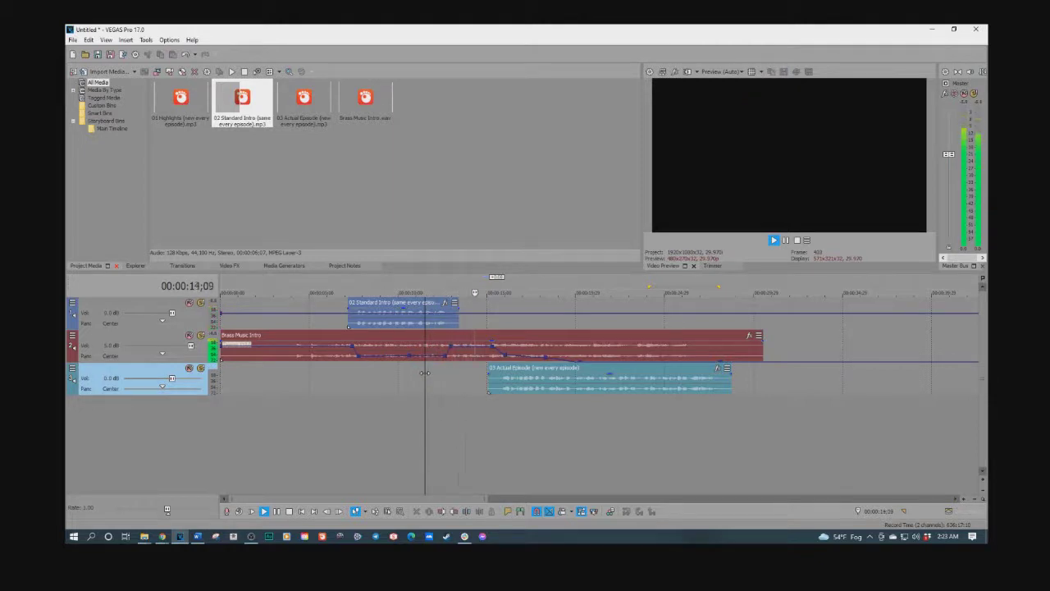
pyautogui.press('space')
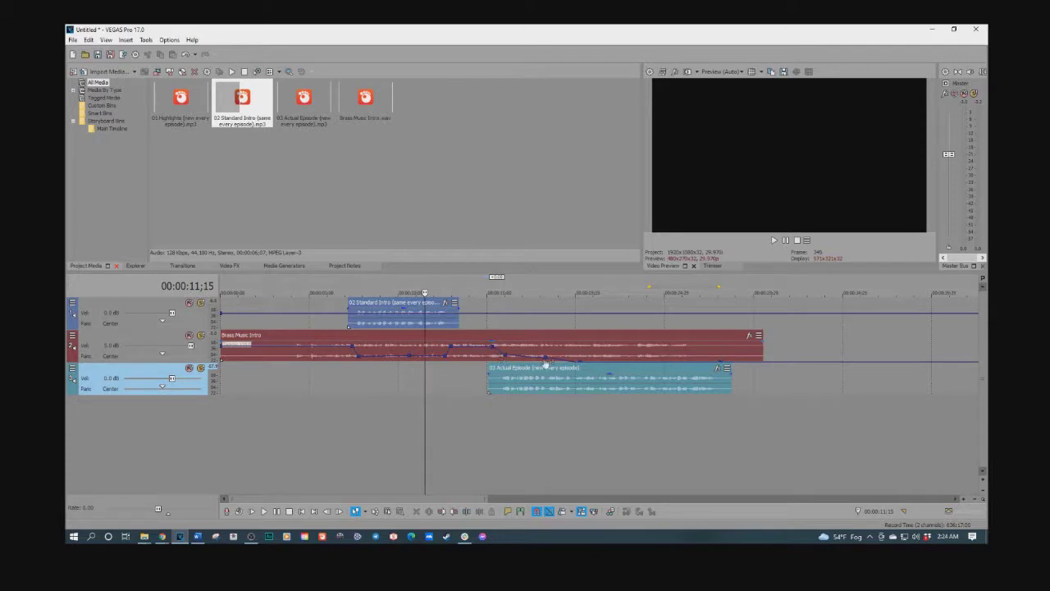
pyautogui.click(486, 389)
pyautogui.press('space')
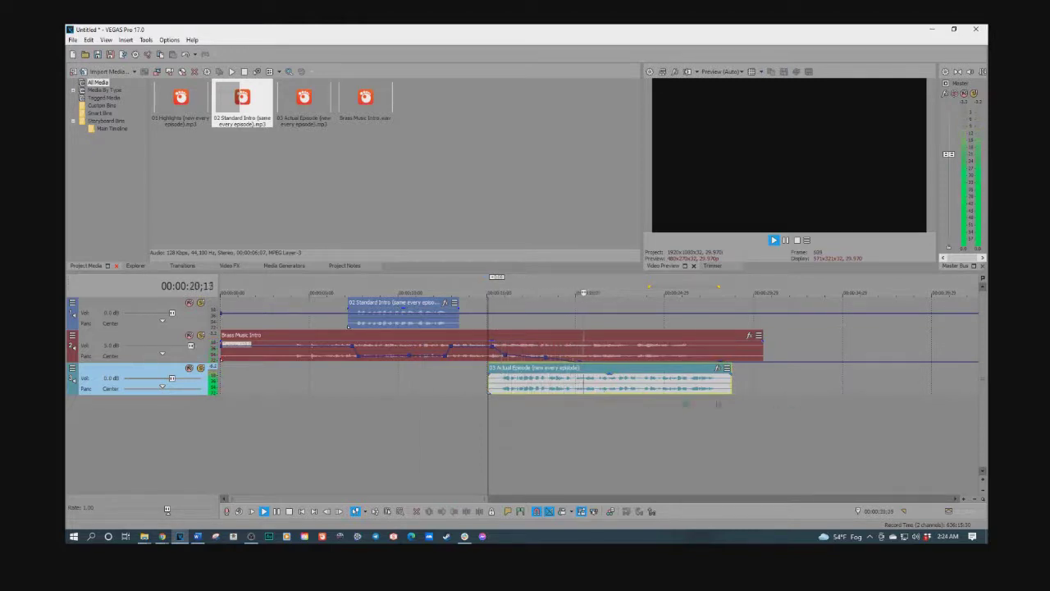
pyautogui.press('space')
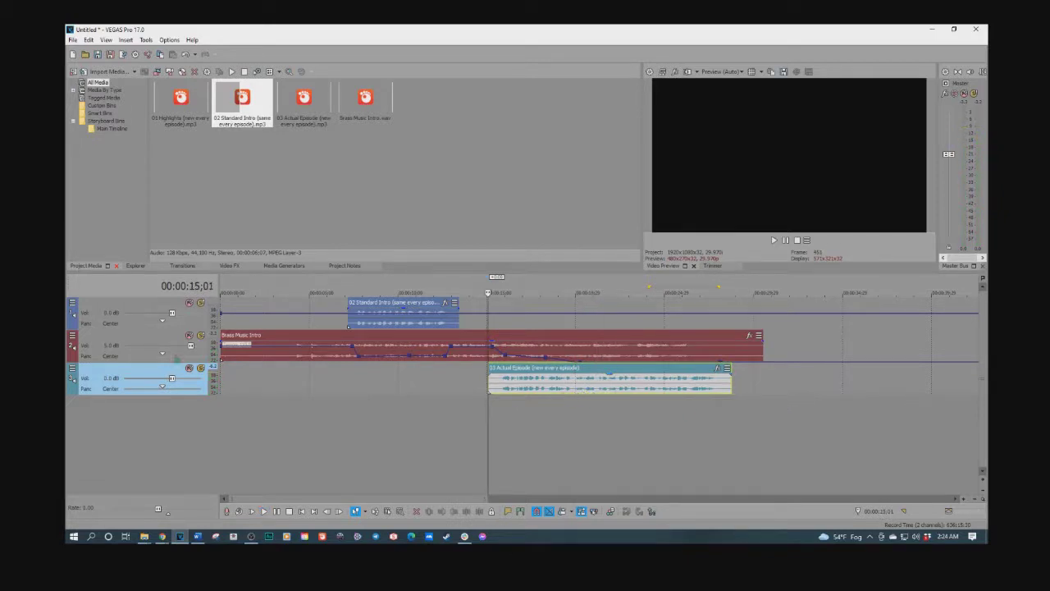
# - Check the next opening format in the Word document and return to VEGAS Pro with the cursor before the Standard Intro clip
pyautogui.click(197, 535)
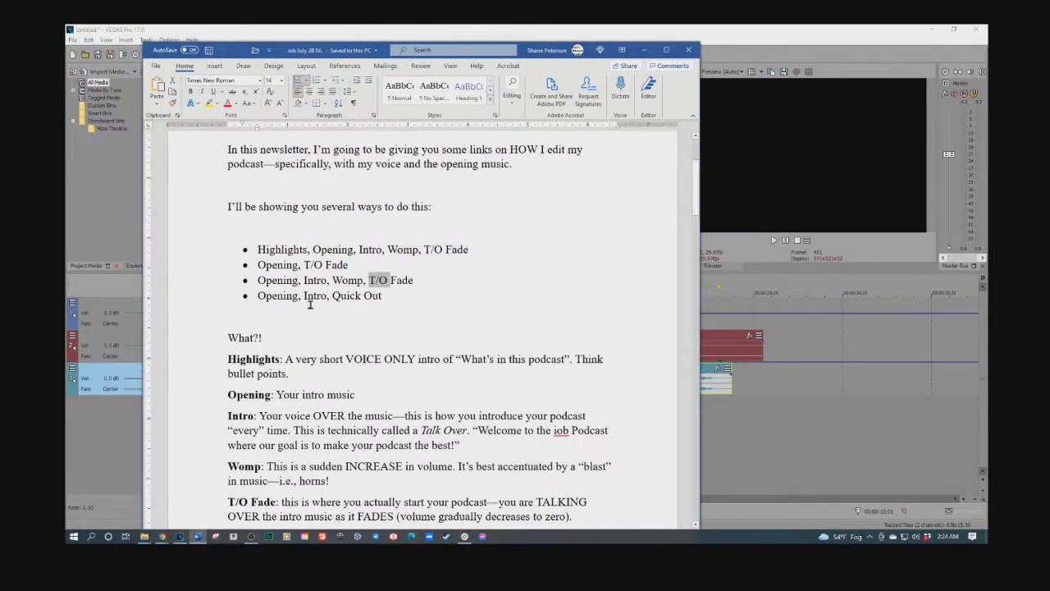
pyautogui.click(643, 49)
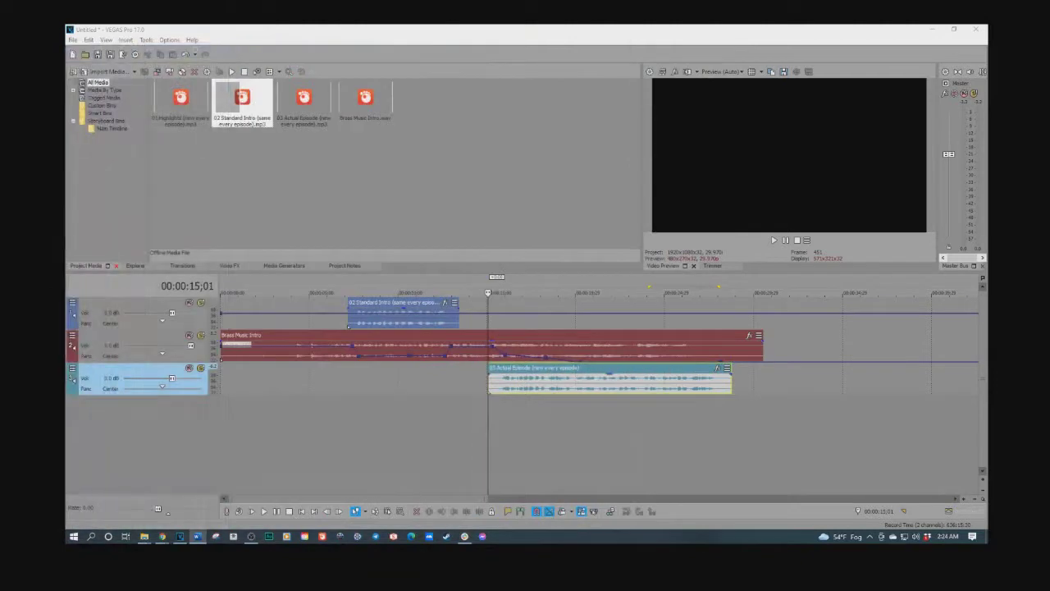
pyautogui.click(337, 388)
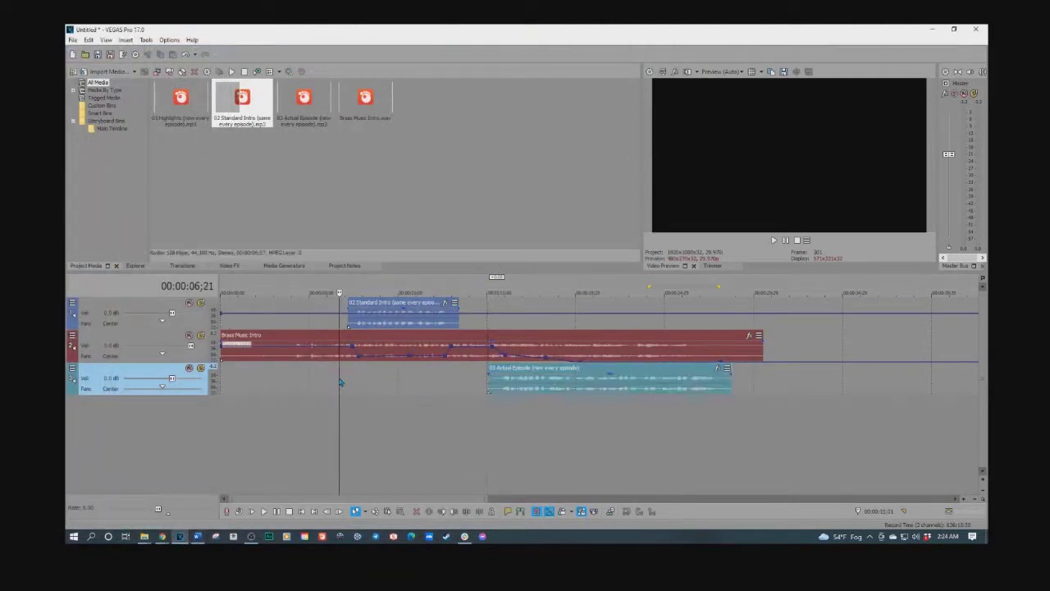
pyautogui.click(290, 383)
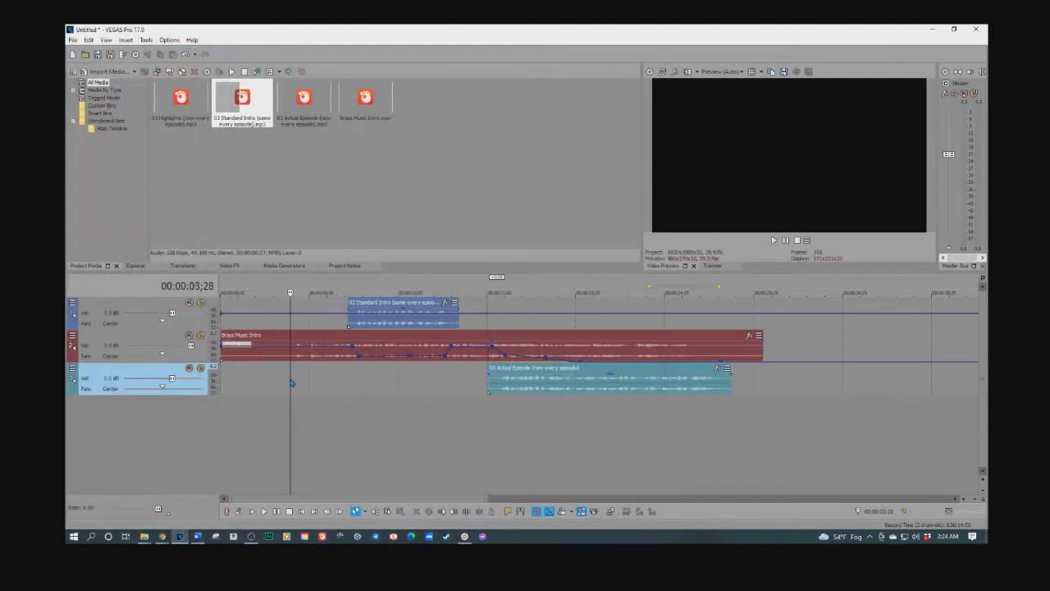
# - Play from about 9.6 seconds in the Standard Intro clip and move the 03 Actual Episode clip to start at about 28 seconds
pyautogui.click(391, 323)
pyautogui.click(392, 321)
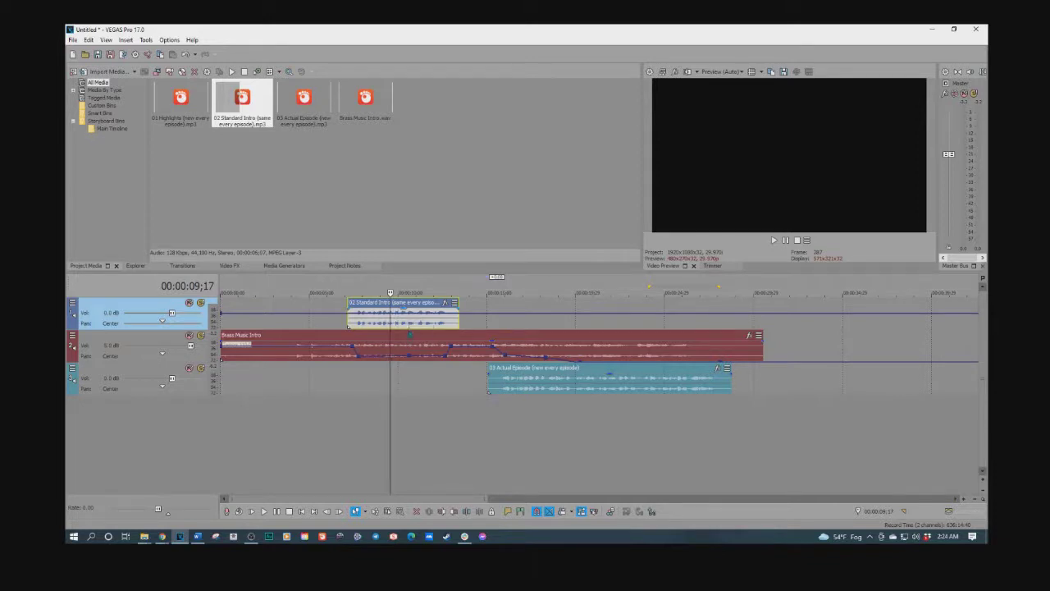
pyautogui.press('space')
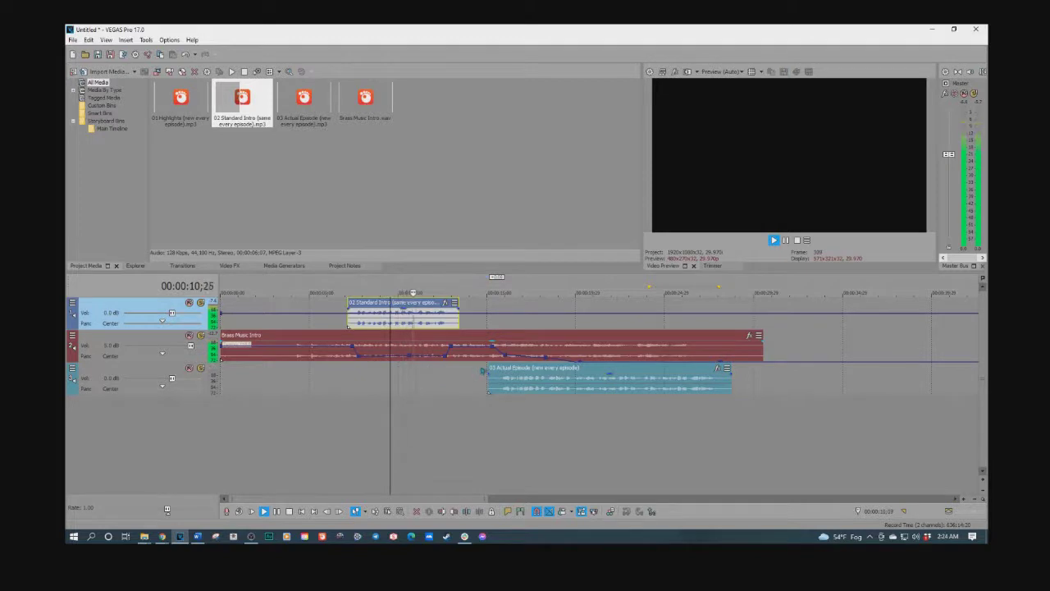
pyautogui.moveTo(487, 366); pyautogui.dragTo(577, 366)
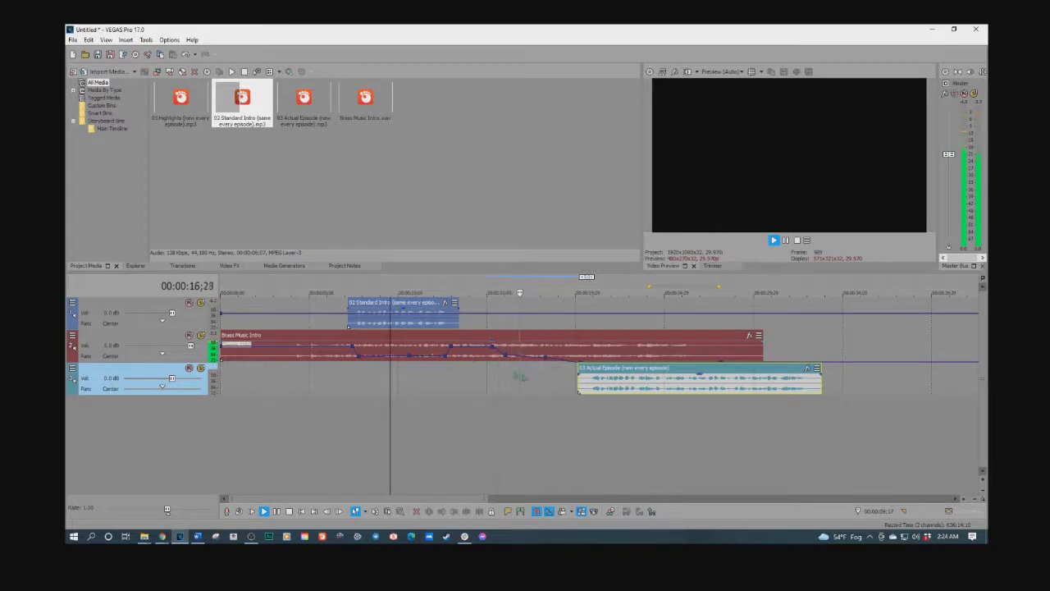
pyautogui.moveTo(601, 370); pyautogui.dragTo(744, 370)
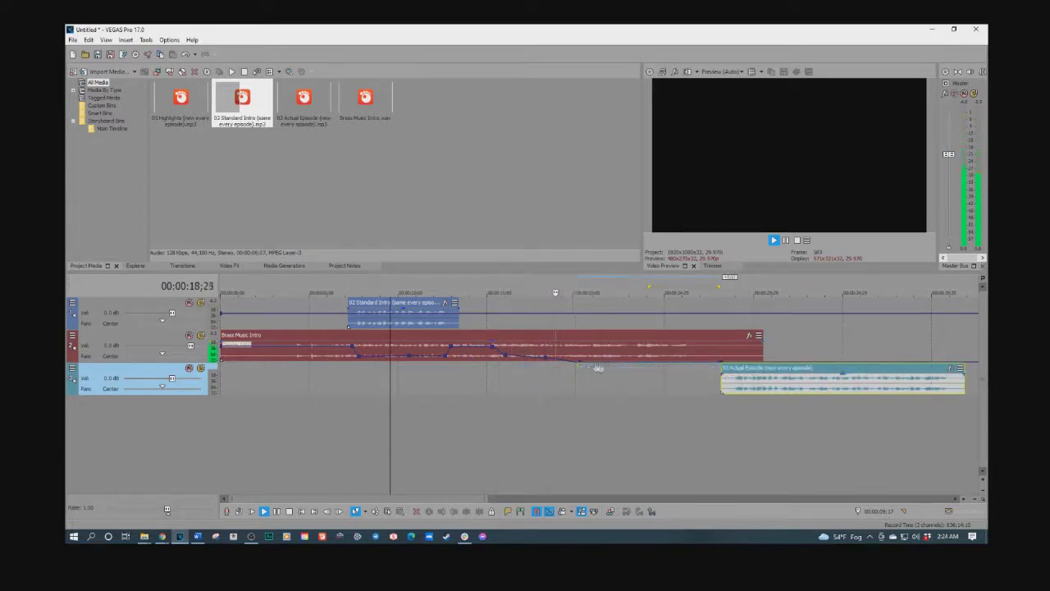
pyautogui.press('space')
# - Delete the music's intermediate low volume points so its fade stretches from about 18 seconds to about 28 seconds
pyautogui.rightClick(544, 365)
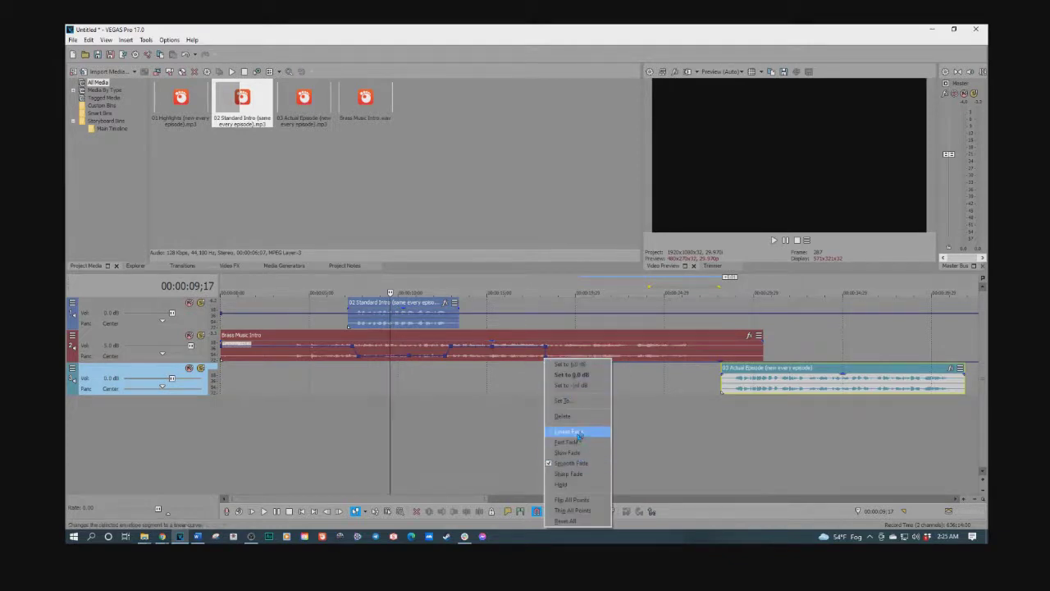
pyautogui.click(579, 416)
pyautogui.rightClick(580, 366)
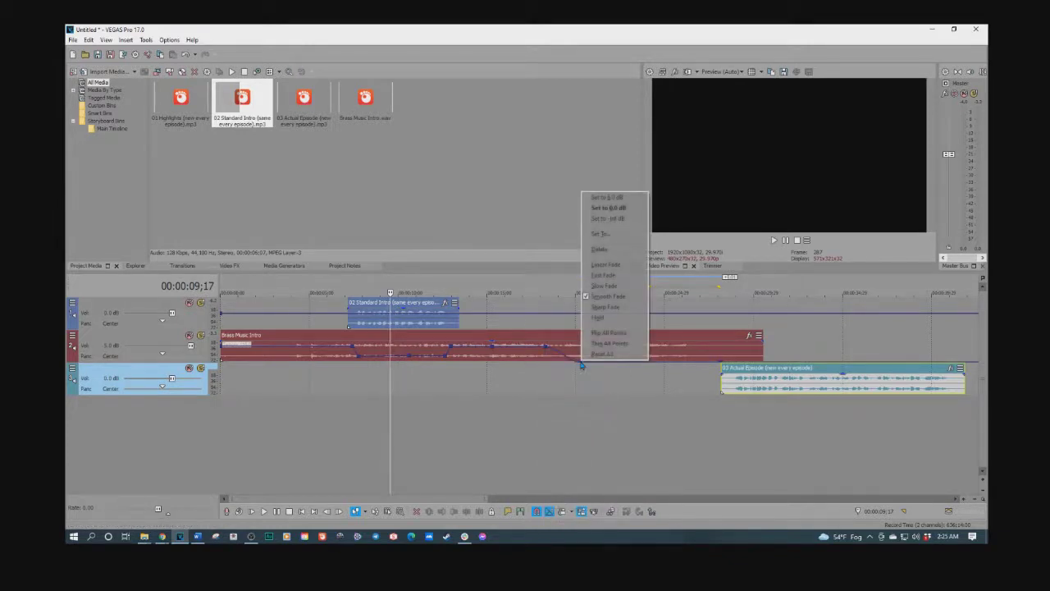
pyautogui.click(613, 251)
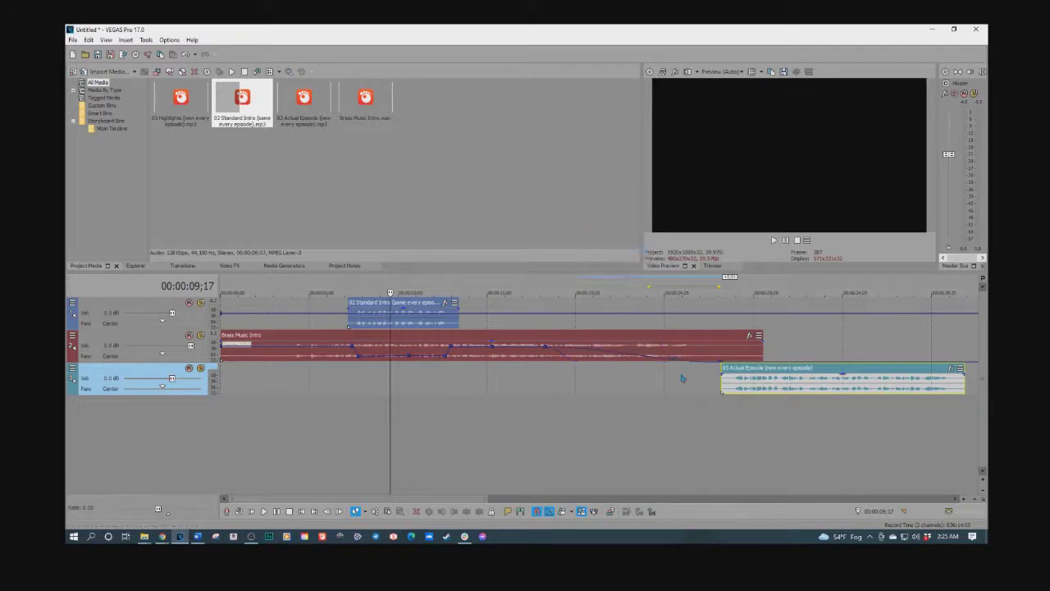
# - Delete the fade's remaining low end points from the Brass Music Intro's volume envelope, near 28 seconds
pyautogui.rightClick(719, 361)
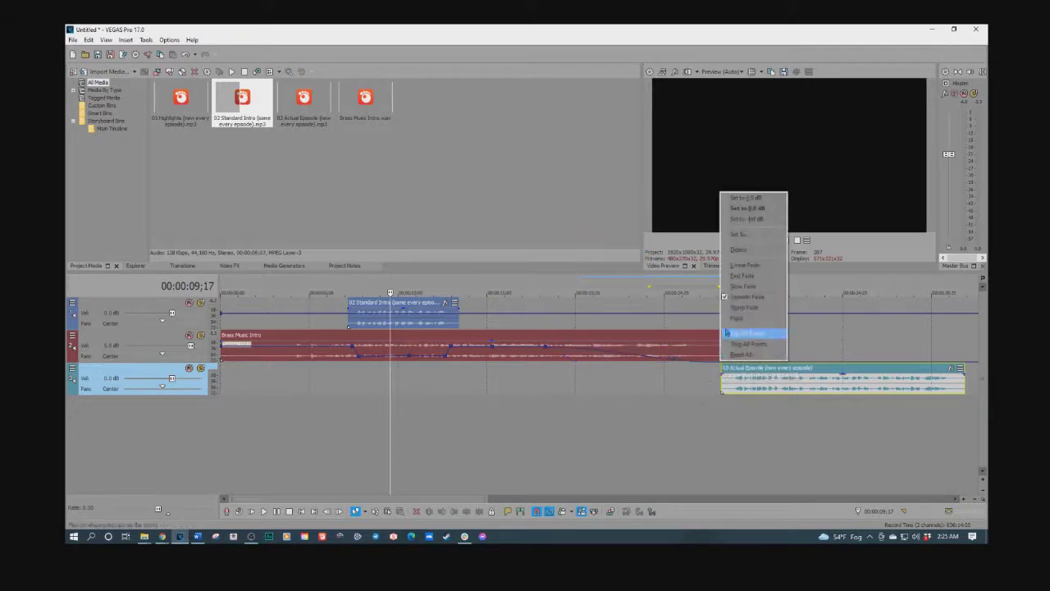
pyautogui.click(738, 249)
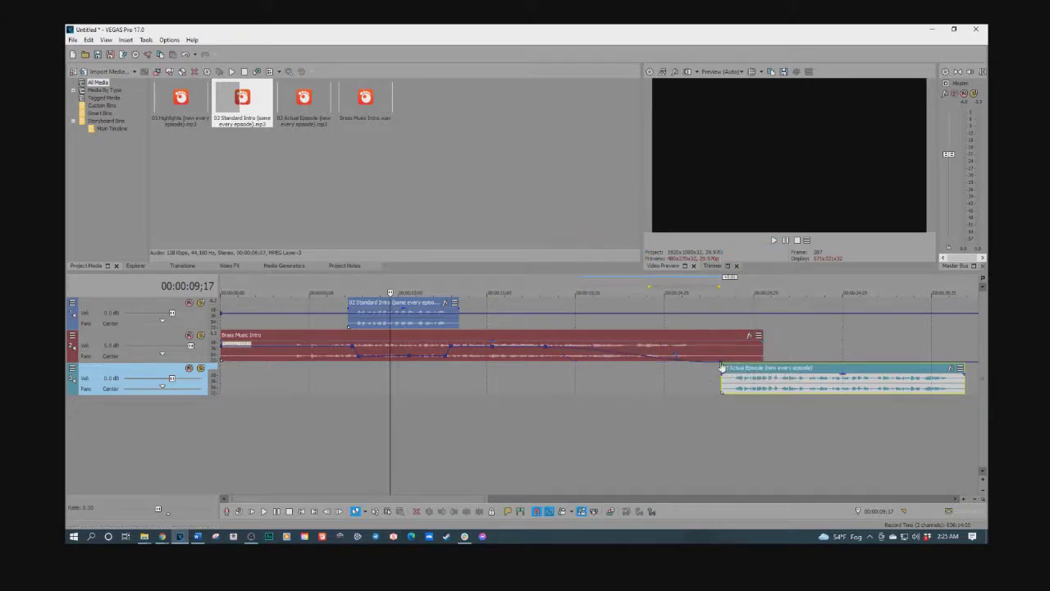
pyautogui.click(739, 248)
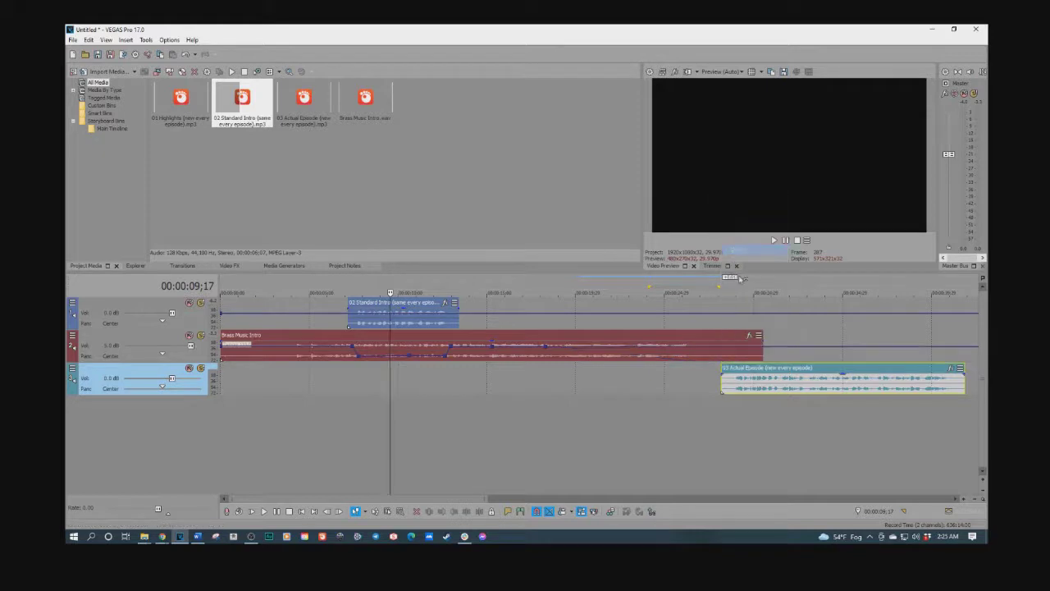
# - Play the music's ending from about 24 seconds and move the 03 Actual Episode clip to start at about 26 seconds
pyautogui.click(654, 361)
pyautogui.press('space')
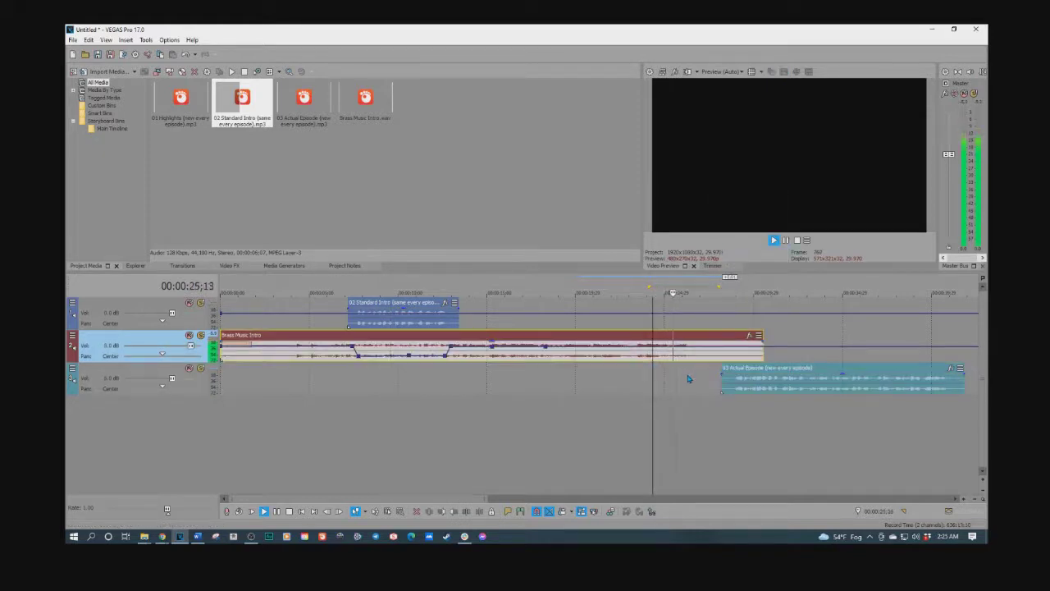
pyautogui.moveTo(722, 375); pyautogui.dragTo(683, 375)
# - Play the opening from about 6.7 seconds, just before the Standard Intro clip, and place the cursor near the music's audible end
pyautogui.click(340, 391)
pyautogui.press('space')
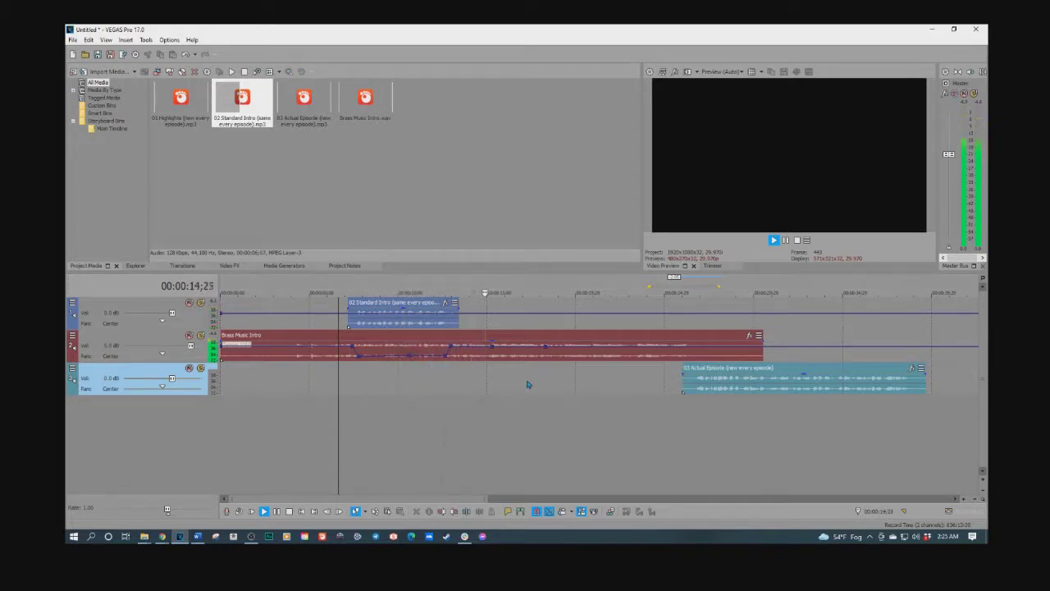
pyautogui.click(674, 360)
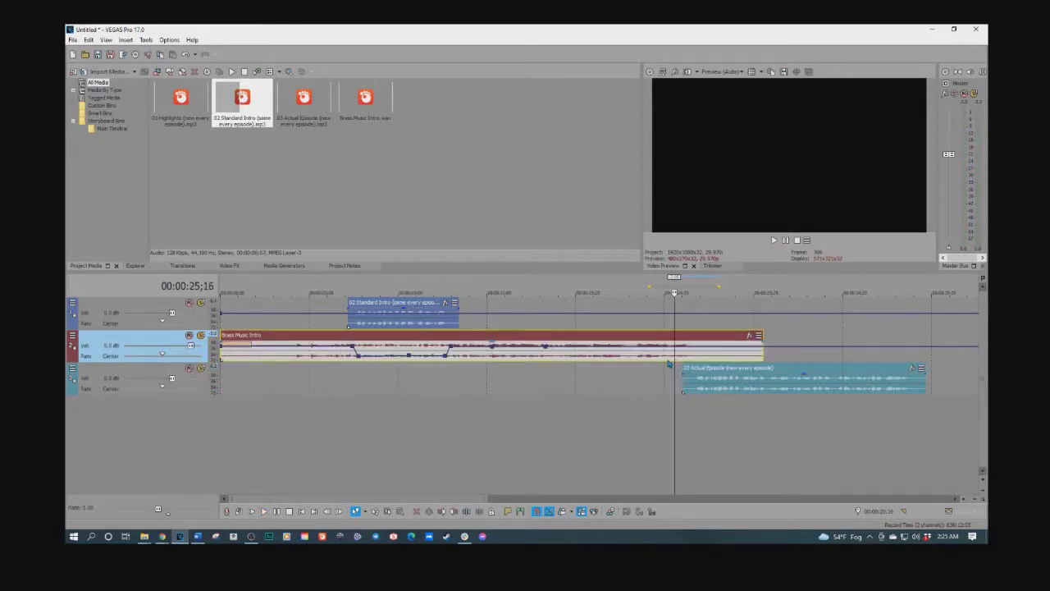
# - Check the opening formats in the Word document, return to VEGAS Pro and play the quick out from about 23 seconds
pyautogui.hotkey('alt', 'Tab')
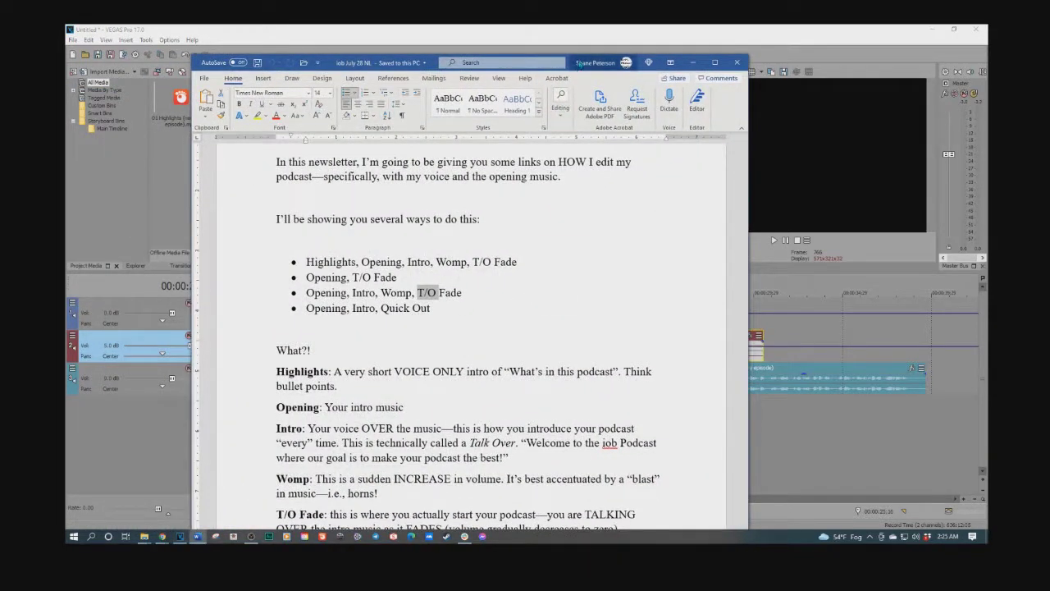
pyautogui.hotkey('alt', 'Tab')
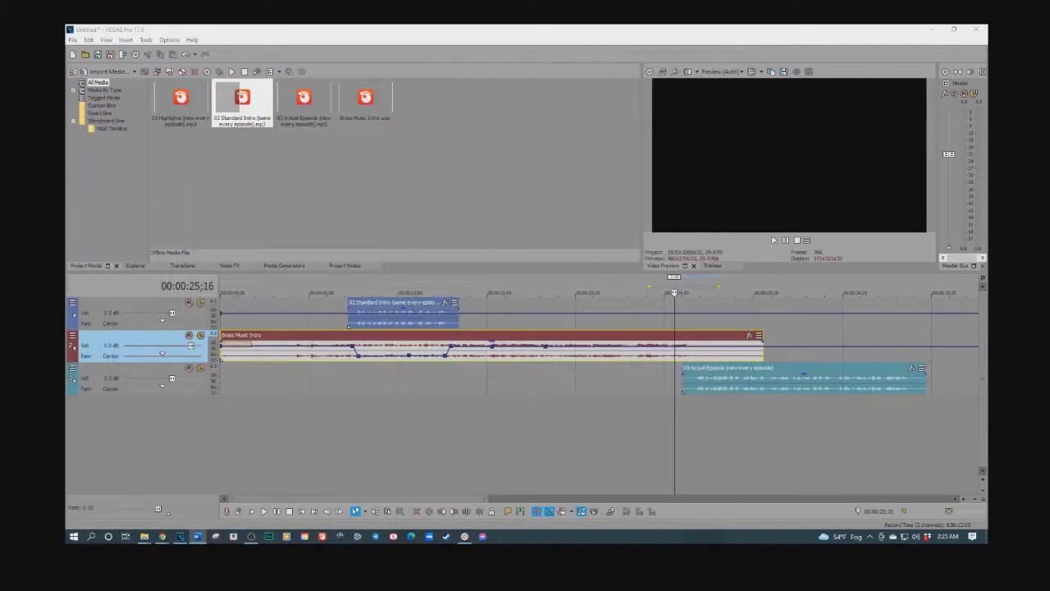
pyautogui.click(634, 377)
pyautogui.press('space')
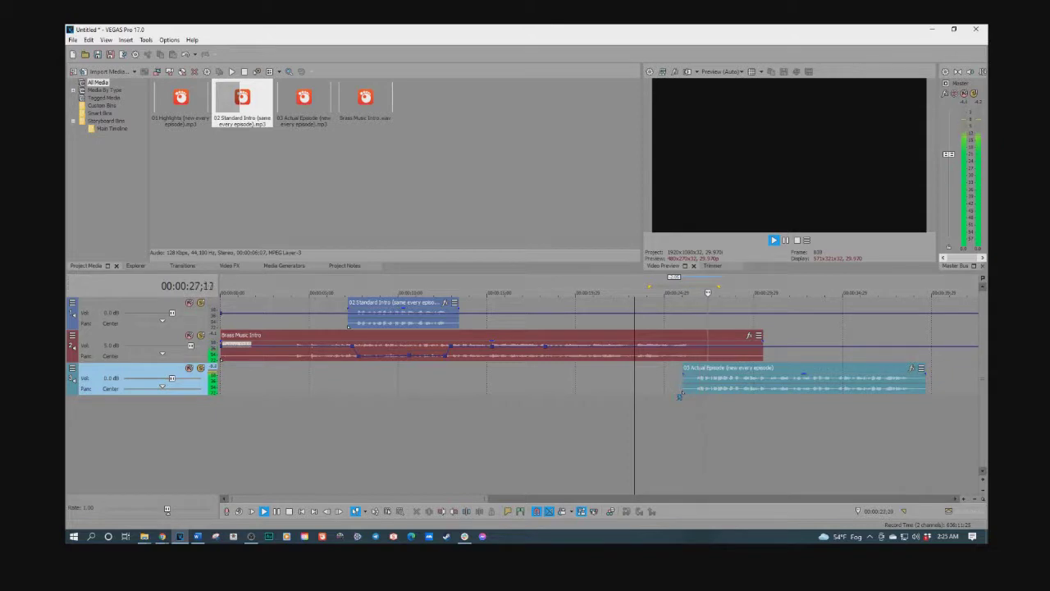
pyautogui.click(699, 370)
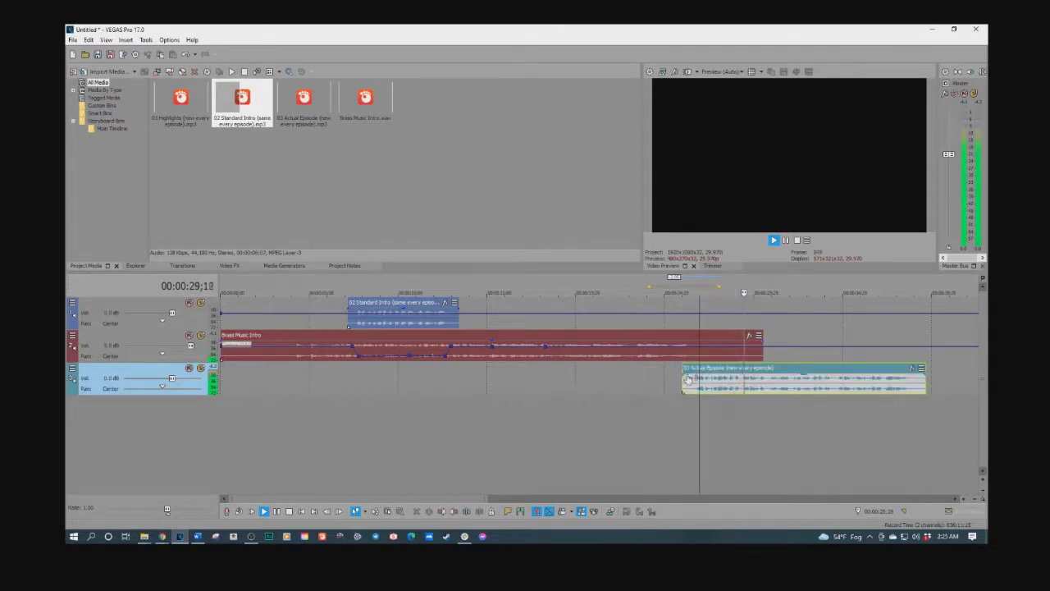
pyautogui.press('space')
# - Play the close-up transition from the music to the 03 Actual Episode clip, starting at about 24.8 seconds
pyautogui.scroll(4, 648, 382)
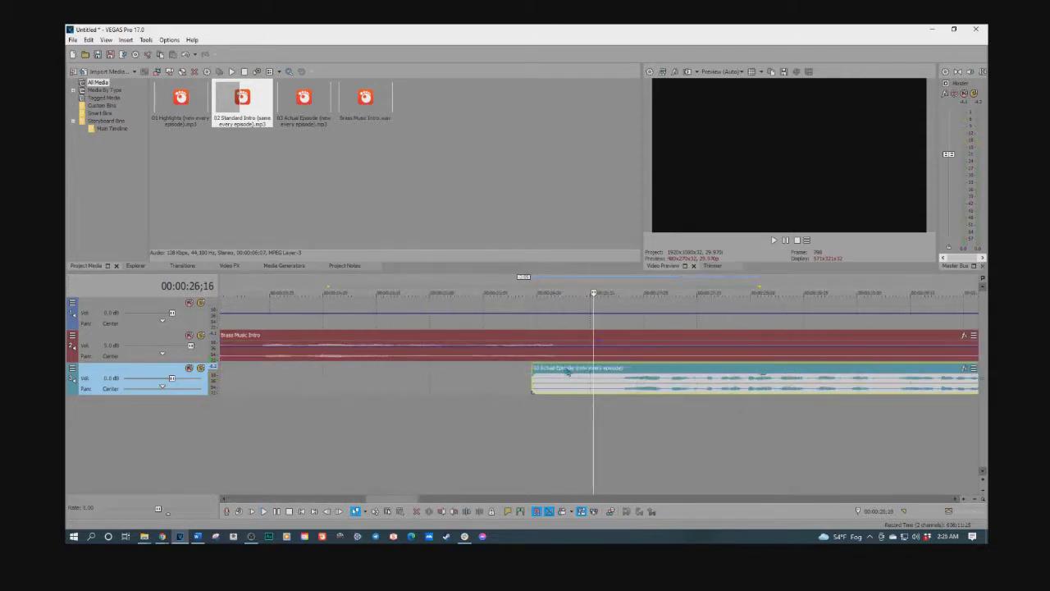
pyautogui.click(413, 386)
pyautogui.press('space')
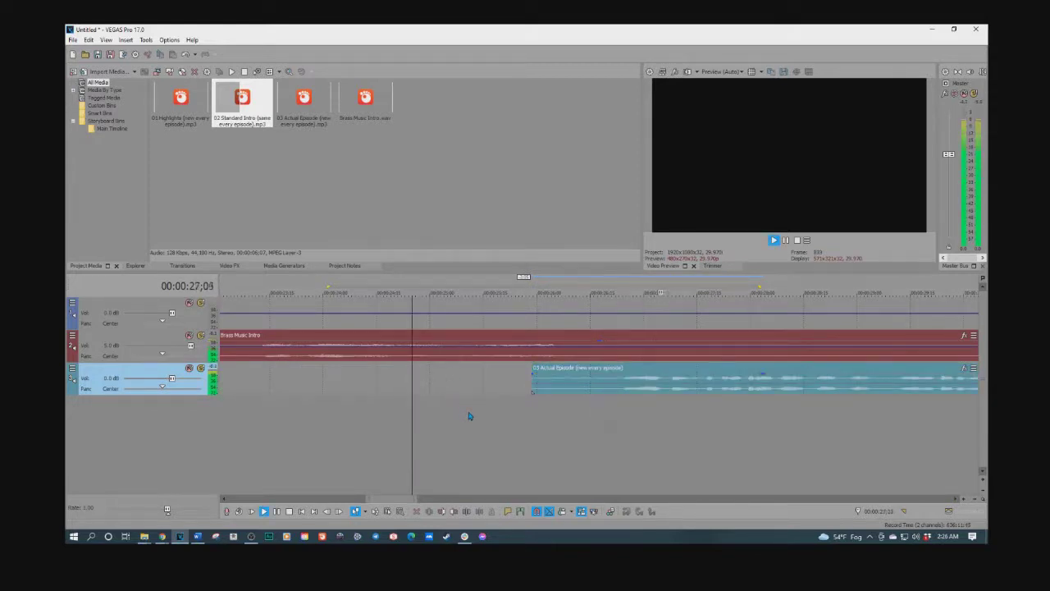
pyautogui.press('space')
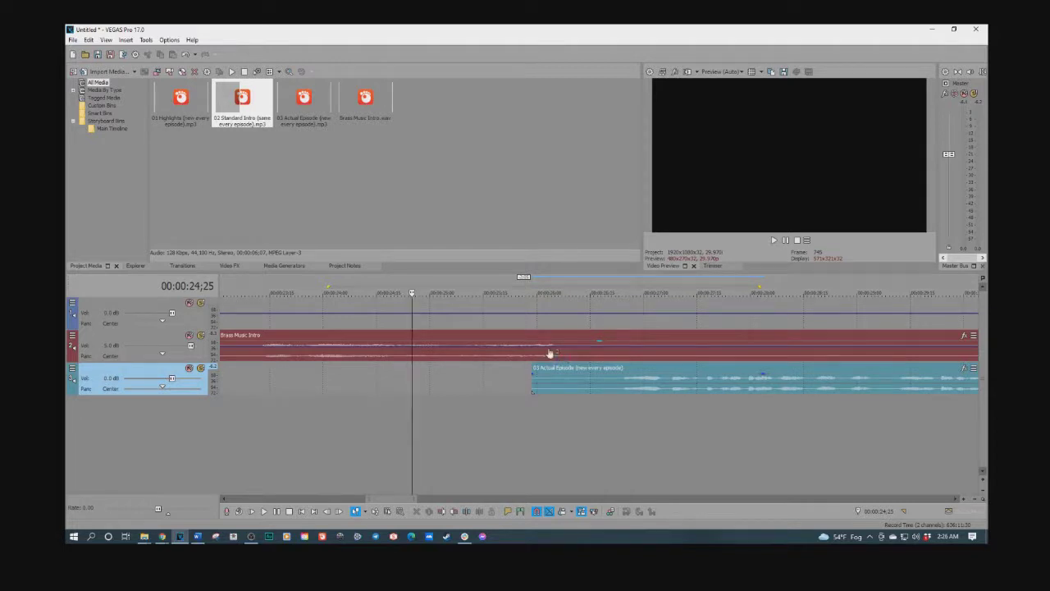
# - Examine where the music's waveform ends against the 03 Actual Episode clip and play around 24.8 and 26.3 seconds
pyautogui.scroll(3, 565, 360)
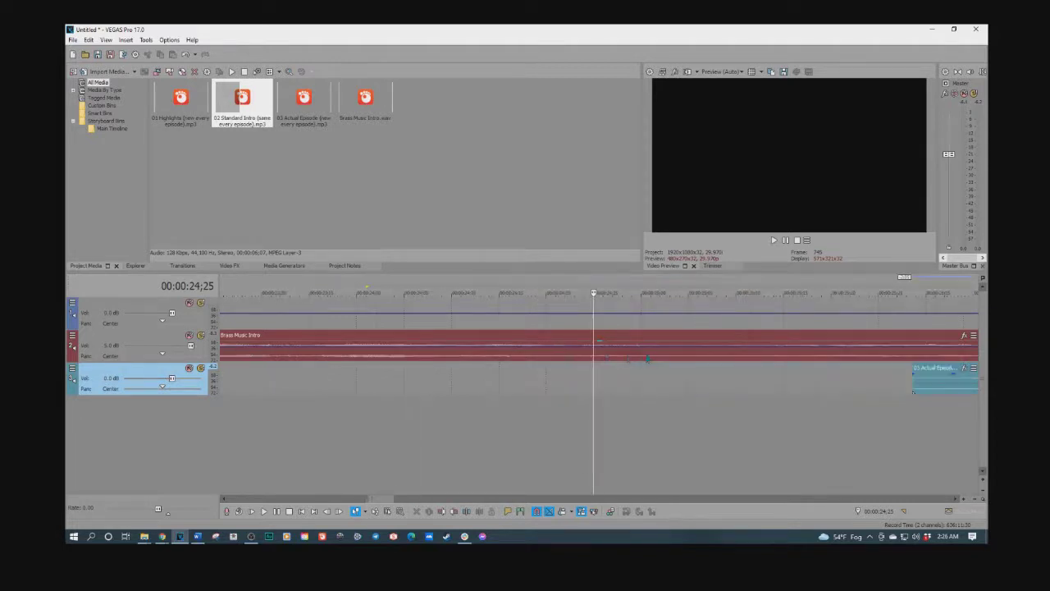
pyautogui.scroll(-2, 737, 372)
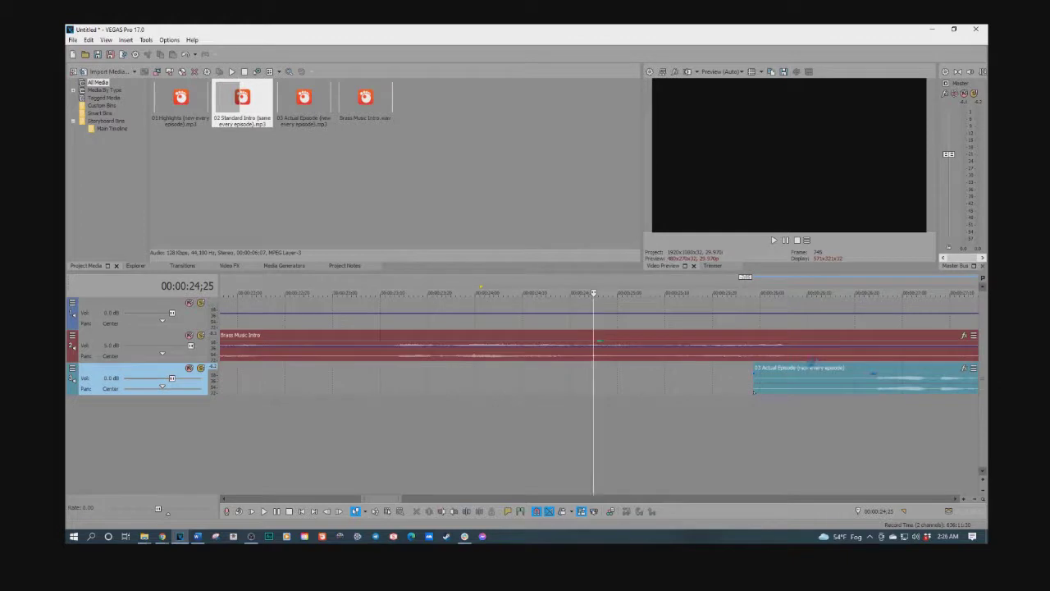
pyautogui.scroll(-2, 649, 390)
pyautogui.press('space')
pyautogui.press('space')
pyautogui.click(671, 378)
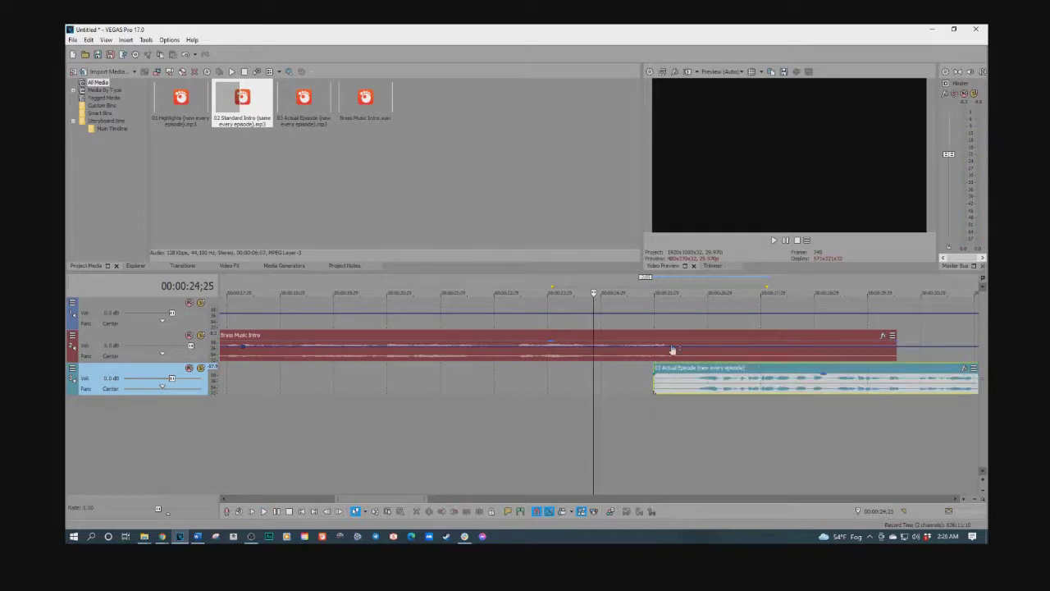
pyautogui.click(673, 352)
pyautogui.press('space')
pyautogui.press('space')
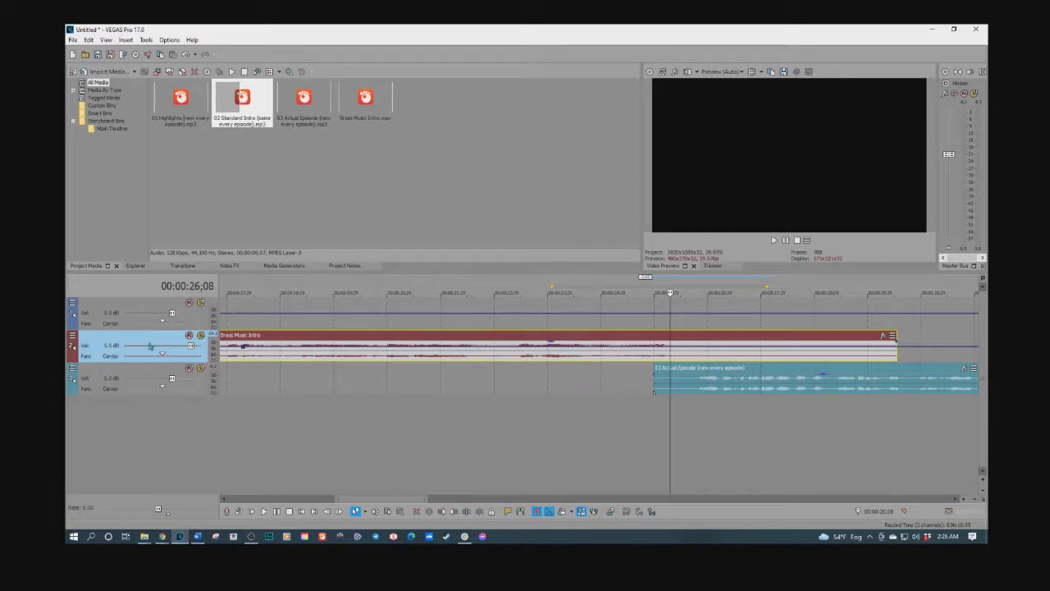
# - Review the Quick Out format in the Word document, return to VEGAS Pro and play the transition from about 24 seconds
pyautogui.click(197, 536)
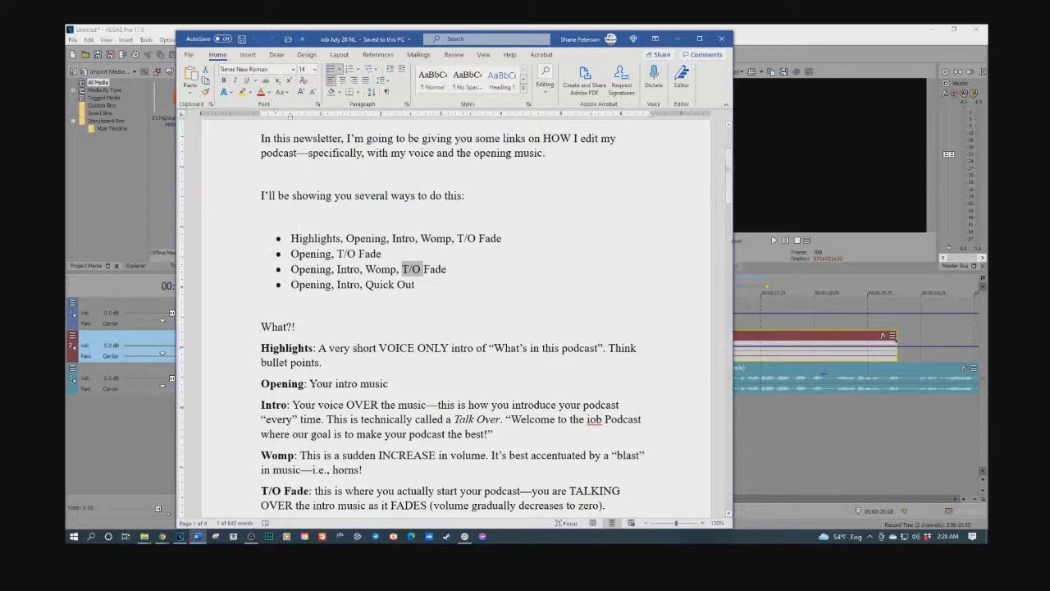
pyautogui.click(677, 38)
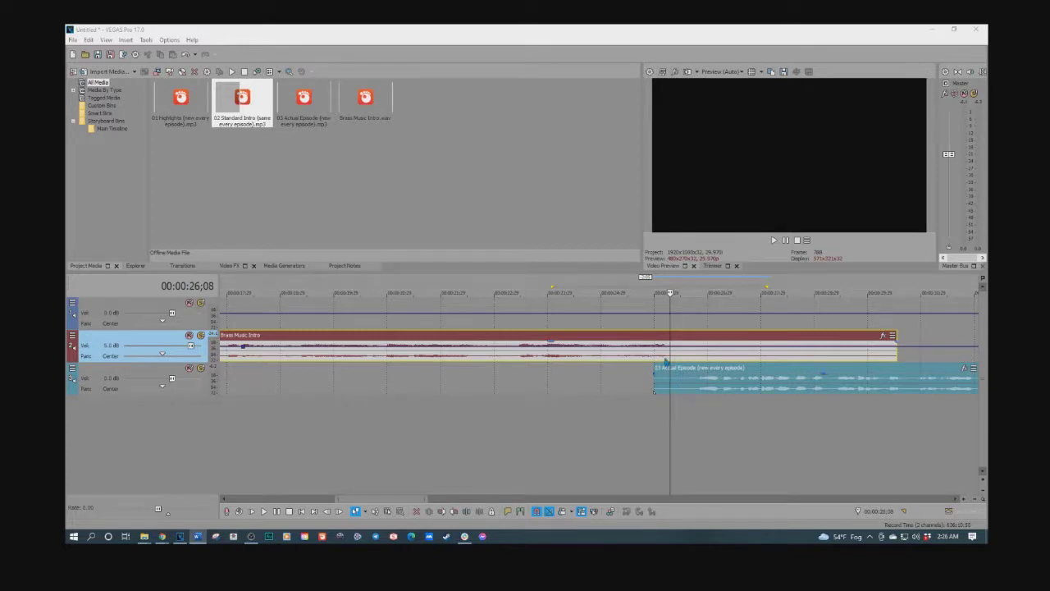
pyautogui.click(551, 396)
pyautogui.press('space')
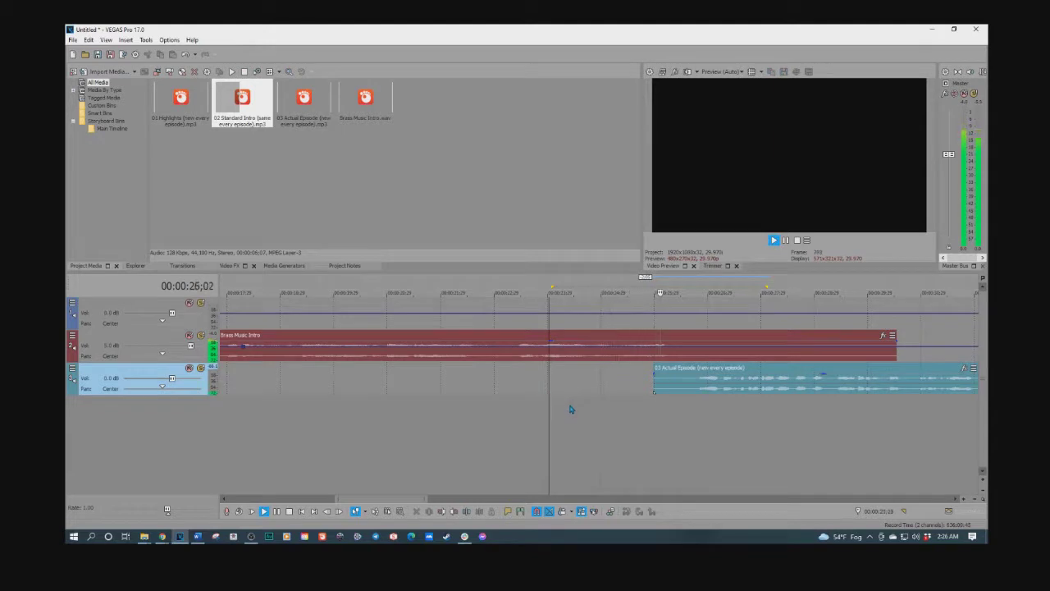
pyautogui.scroll(-5, 586, 411)
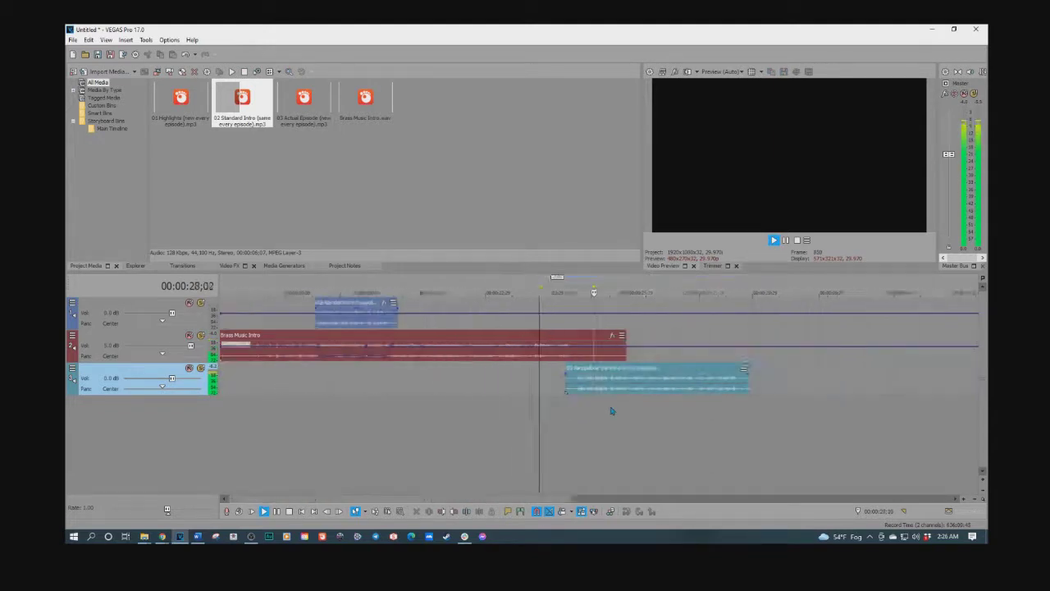
pyautogui.press('space')
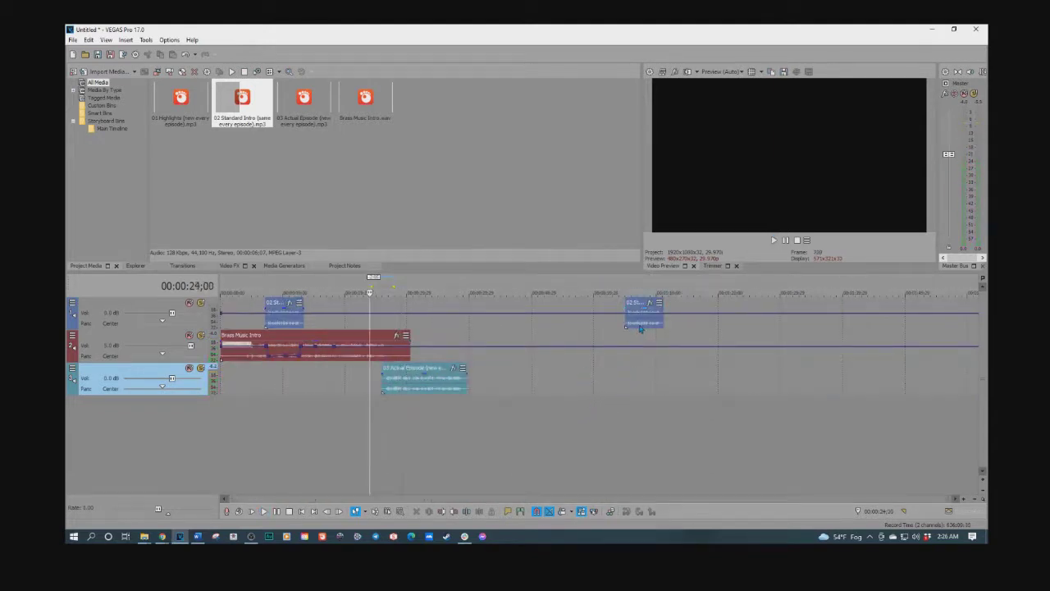
# - Play the separate Standard Intro clip from its start at about 1 minute 5 seconds
pyautogui.click(628, 336)
pyautogui.press('space')
pyautogui.press('space')
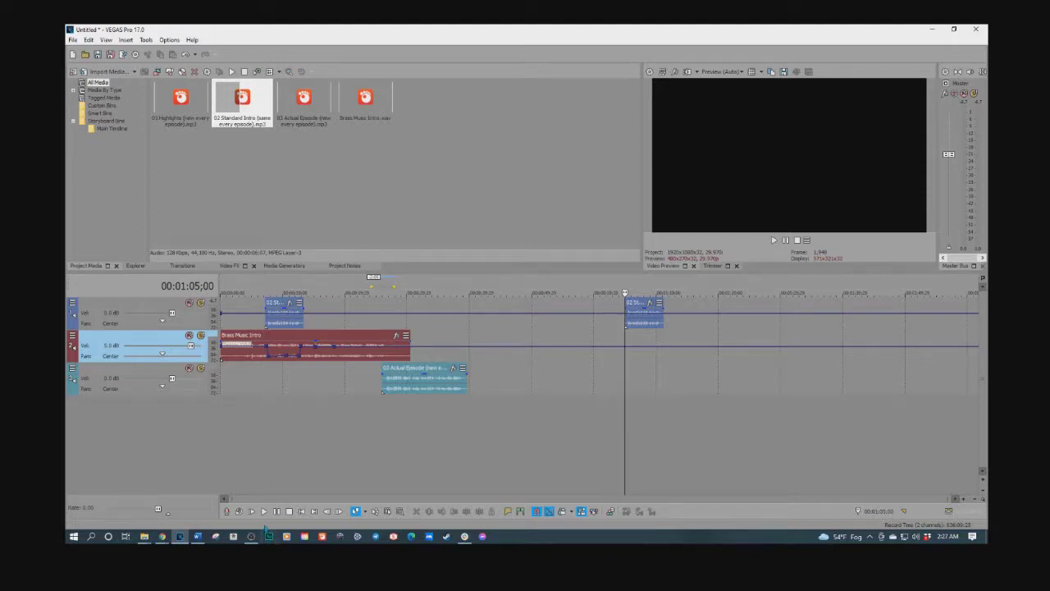
# - Insert a new video track above the audio tracks
pyautogui.moveTo(173, 541)
pyautogui.rightClick(150, 414)
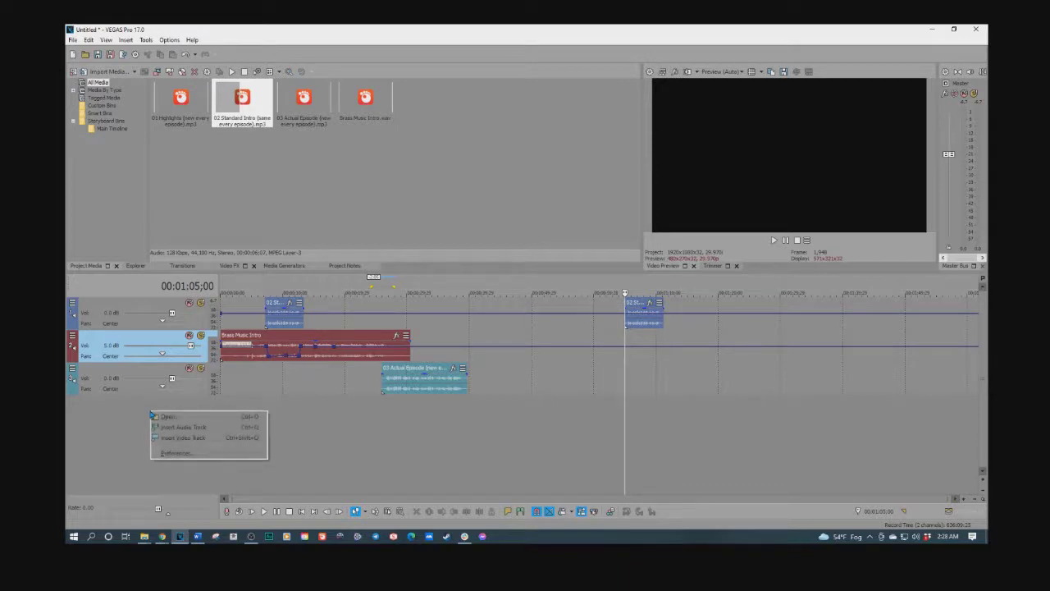
pyautogui.click(174, 437)
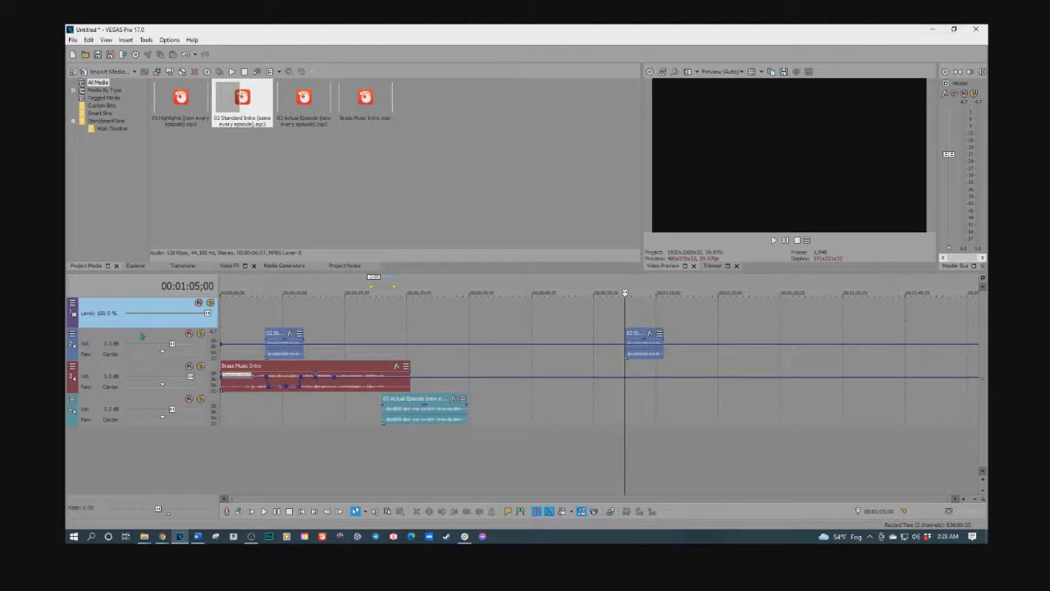
# - Add the IOBPodArt3000 image from the Podcast folder to the video track and trim its end to about 40 seconds
pyautogui.click(143, 536)
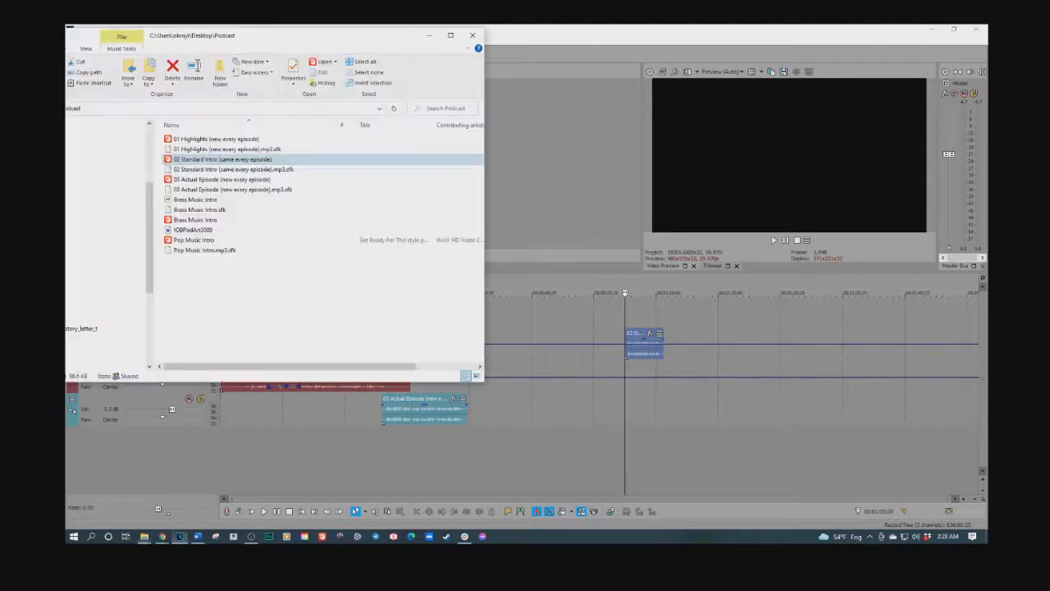
pyautogui.moveTo(182, 231); pyautogui.dragTo(548, 319)
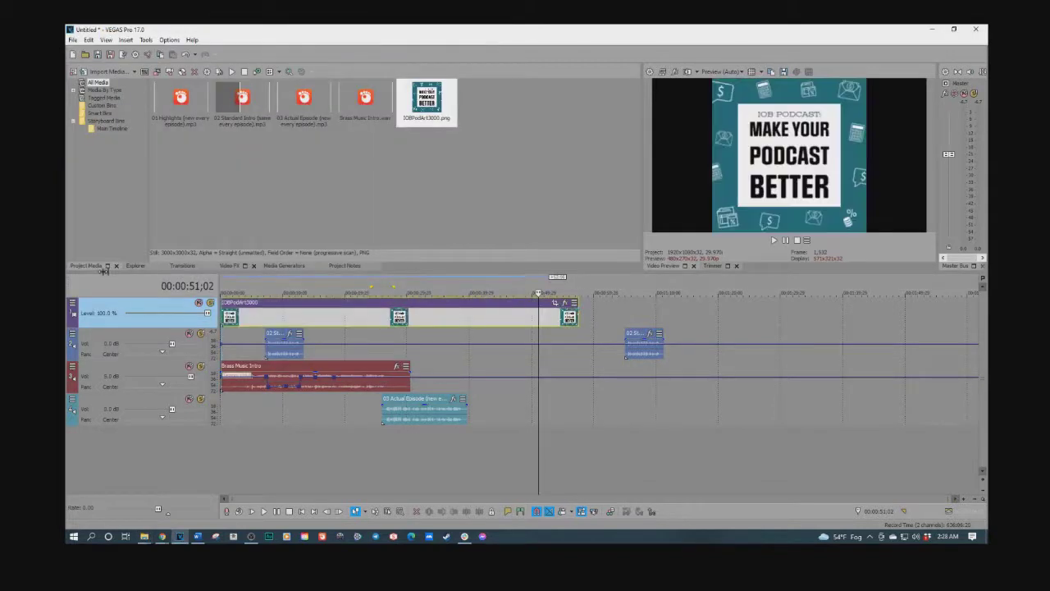
pyautogui.moveTo(577, 320); pyautogui.dragTo(471, 319)
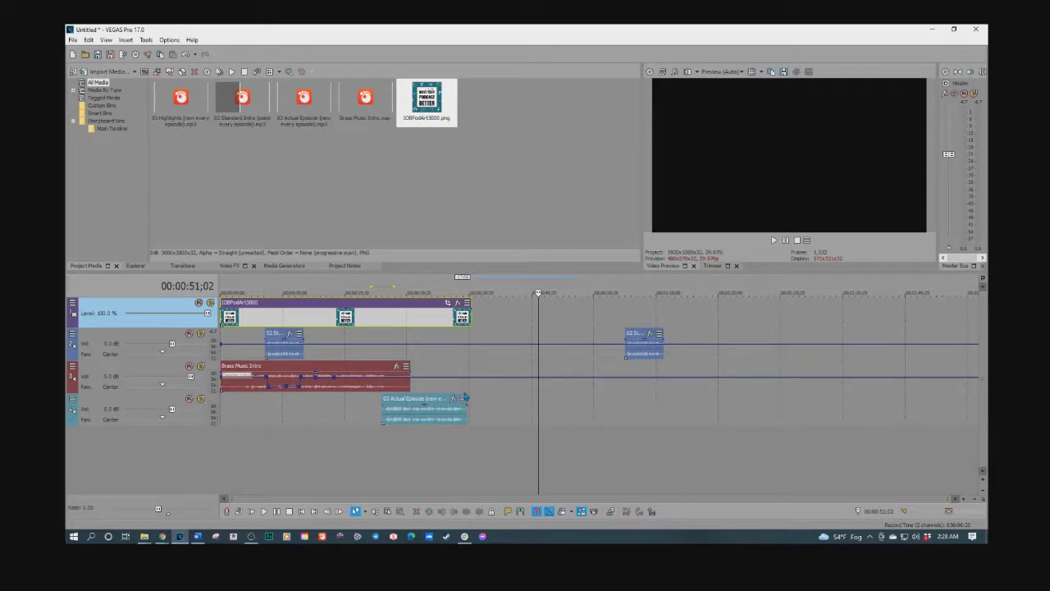
pyautogui.click(419, 335)
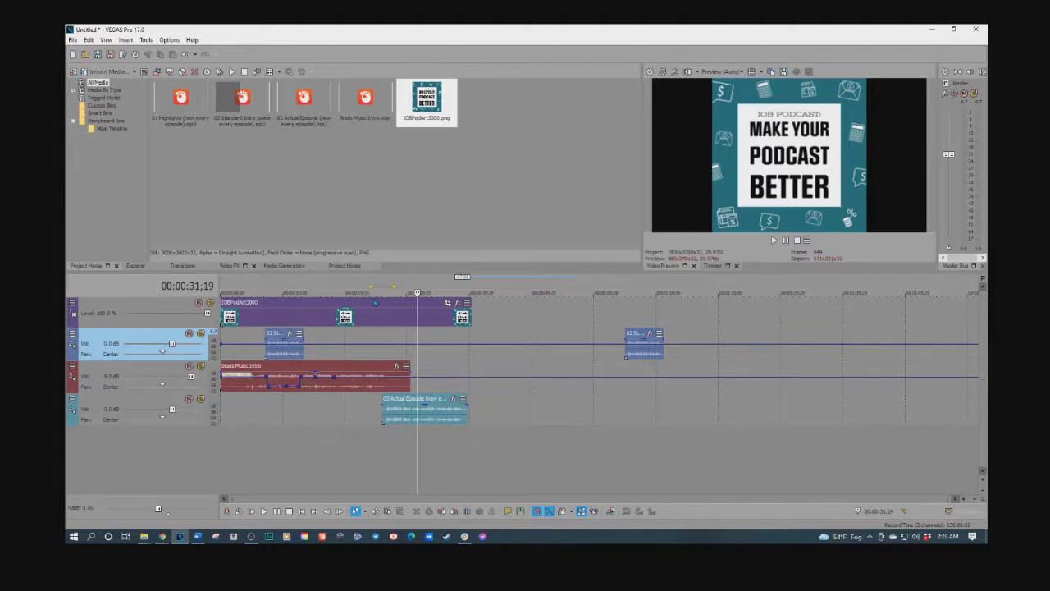
# - Launch SOUND FORGE Audio Studio 14 and close its news window
pyautogui.click(394, 538)
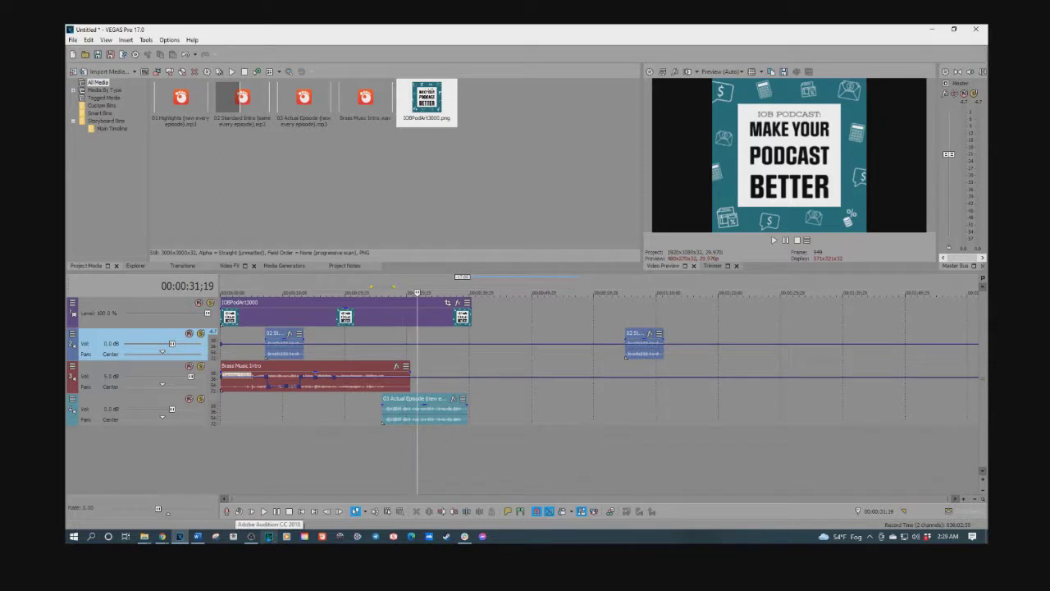
pyautogui.rightClick(393, 536)
pyautogui.click(391, 505)
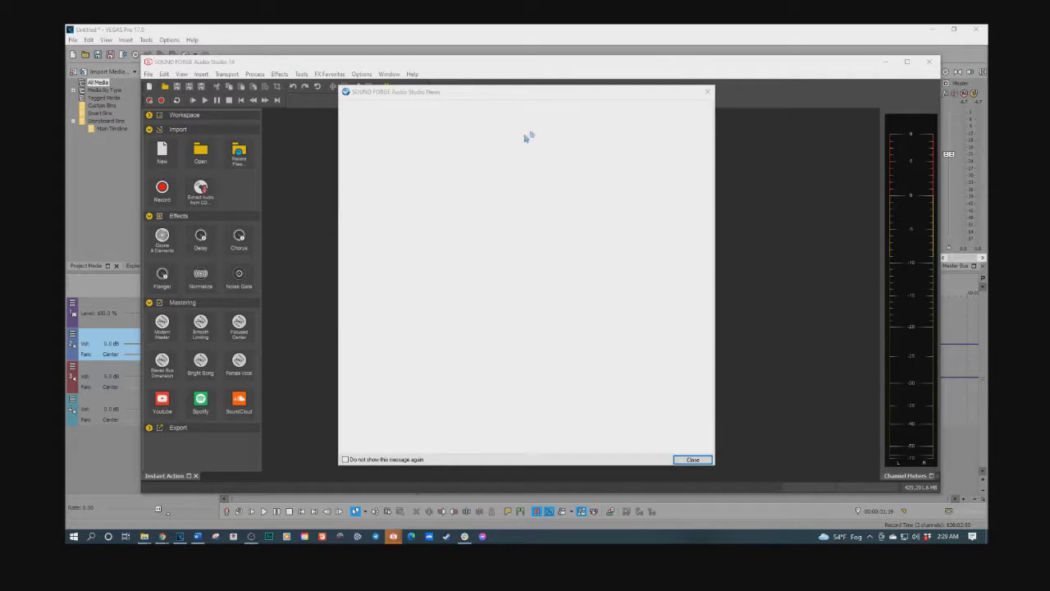
pyautogui.click(706, 93)
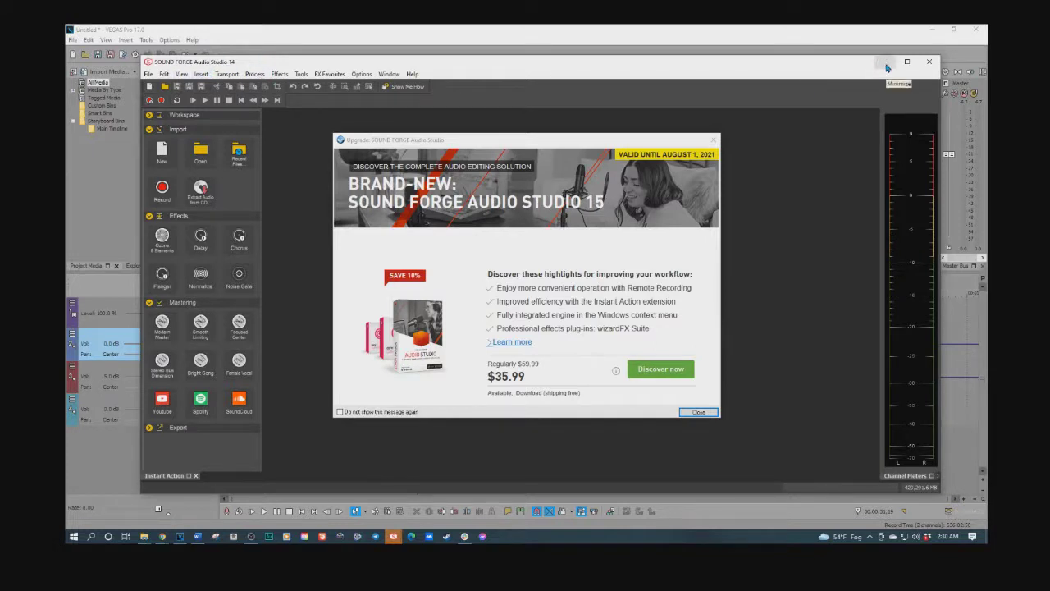
# - Minimize SOUND FORGE Audio Studio, dismiss its upgrade offer and update prompt, and return to VEGAS Pro
pyautogui.click(886, 68)
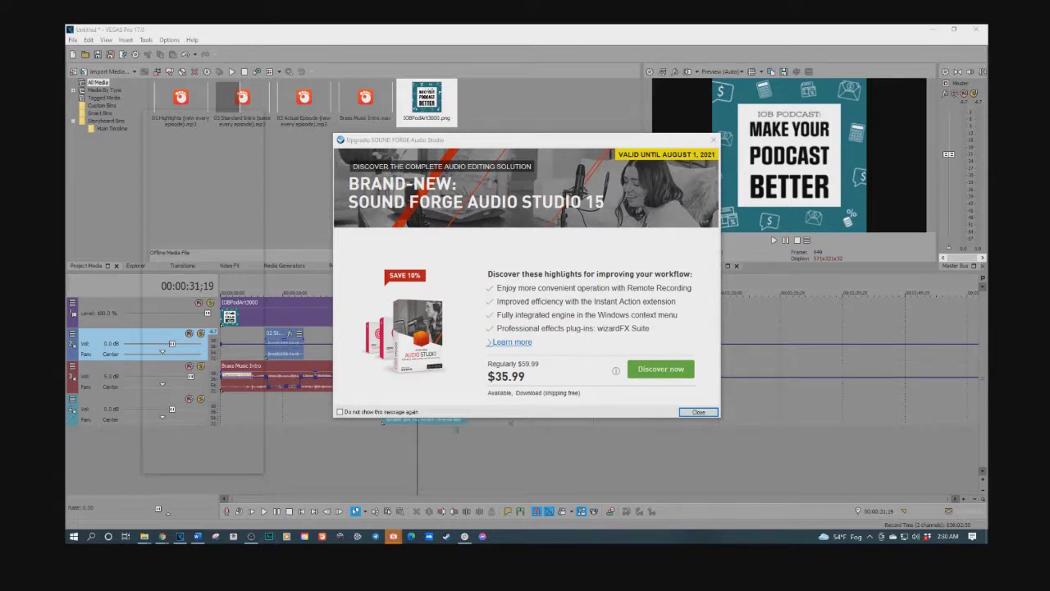
pyautogui.click(697, 412)
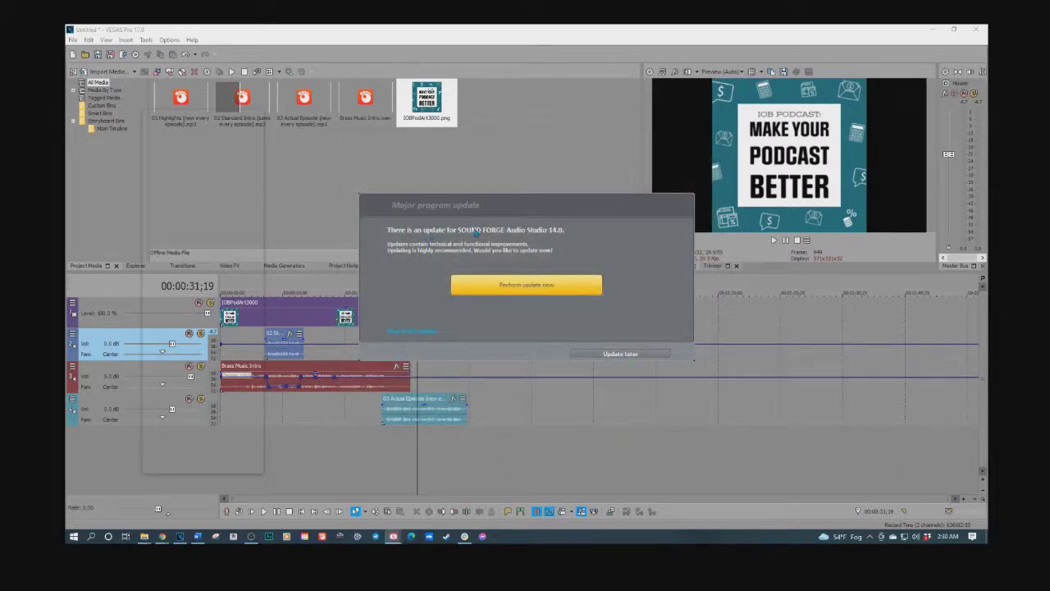
pyautogui.click(471, 284)
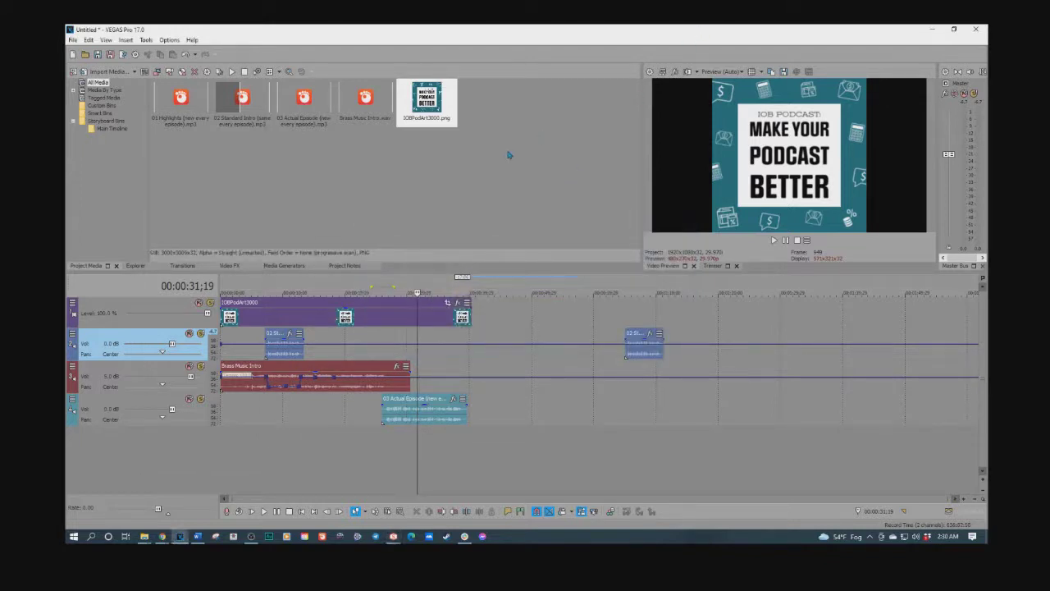